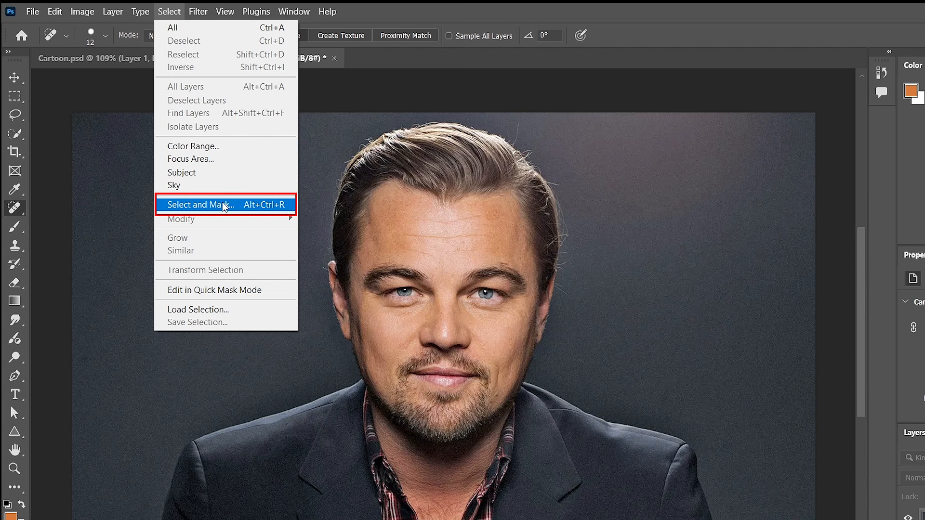
Isolate the man from the background with Select and Mask's Select Subject, outputting the result as a Layer Mask.
left_click(225, 206)
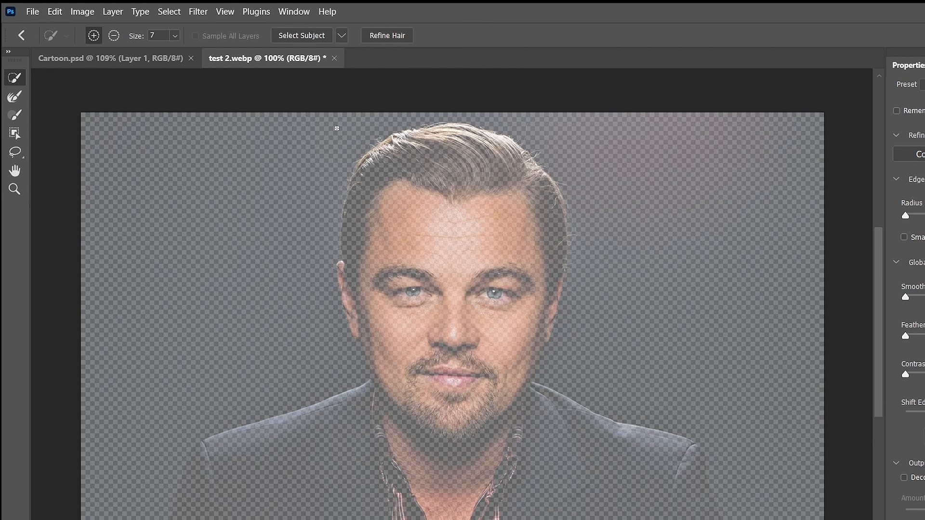
left_click(308, 36)
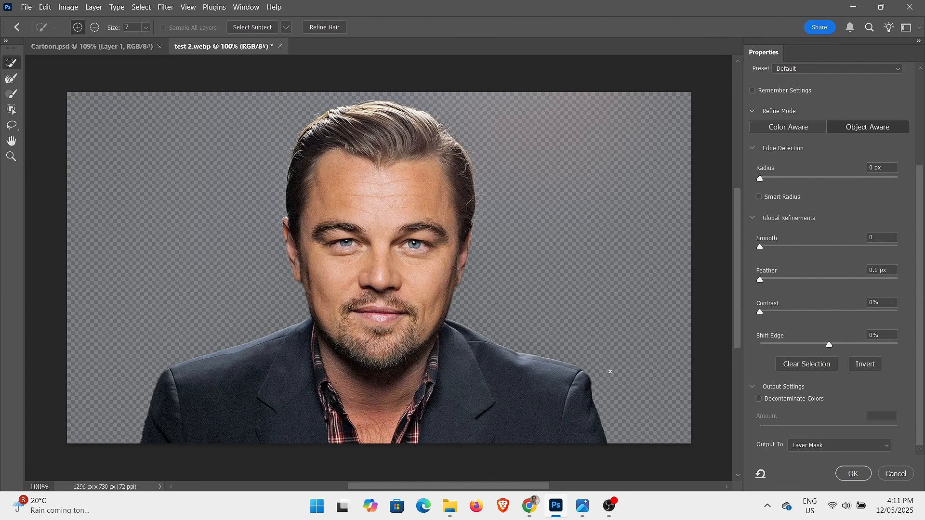
left_click(839, 449)
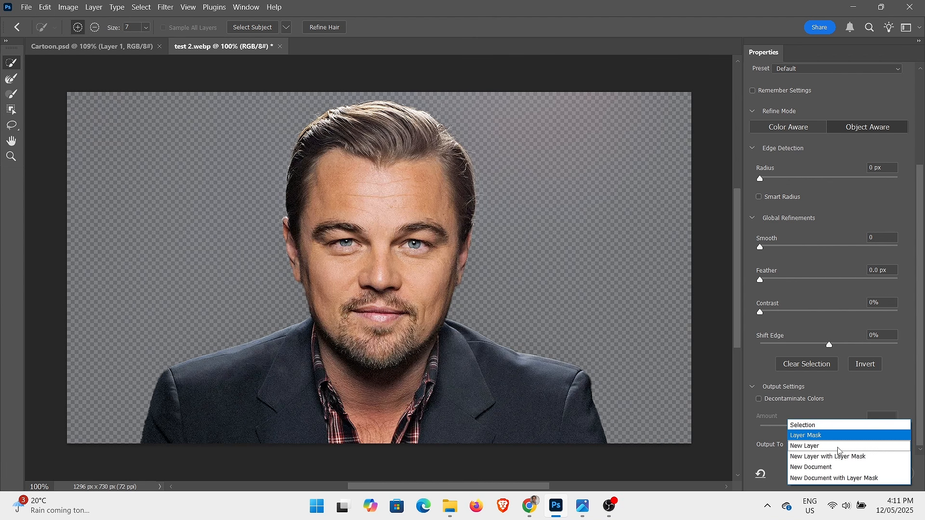
left_click(833, 436)
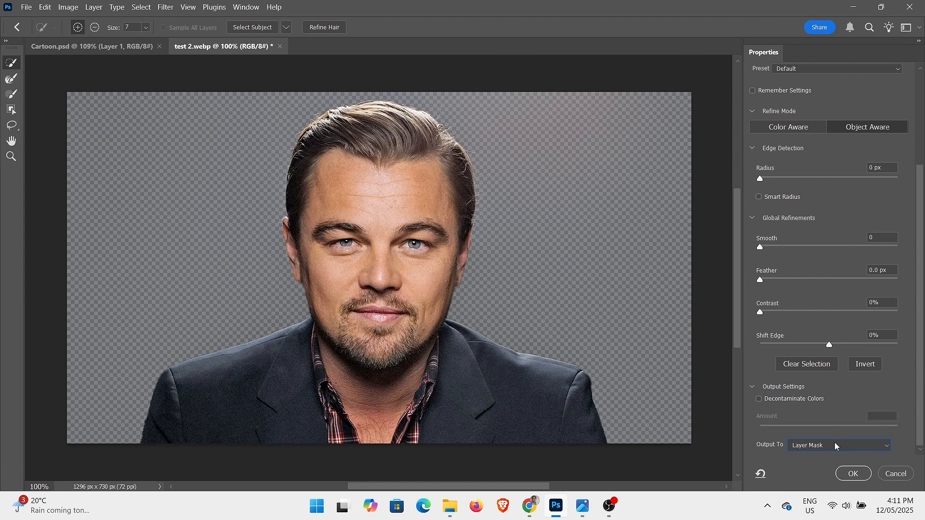
left_click(851, 475)
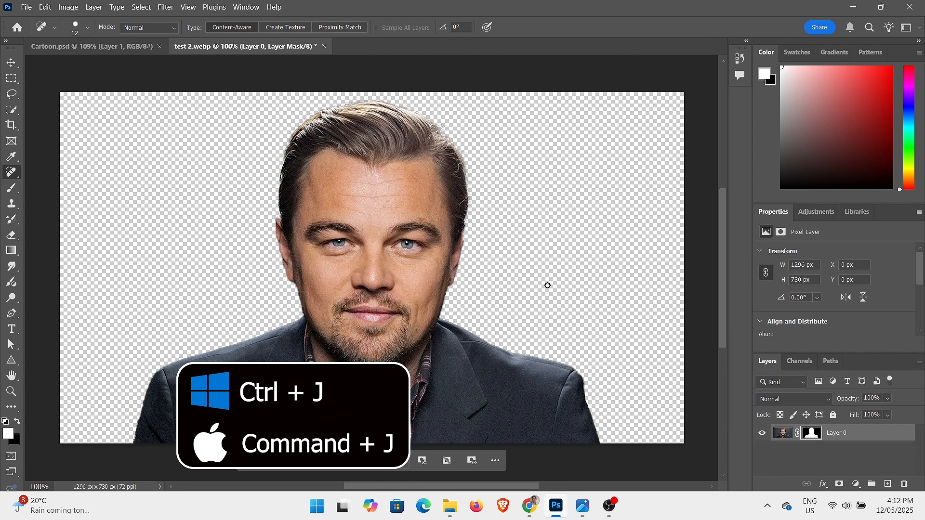
Duplicate the masked layer and apply the Poster Edges filter with Edge Thickness 2, Edge Intensity 1 and Posterization 2.
key("ctrl+j")
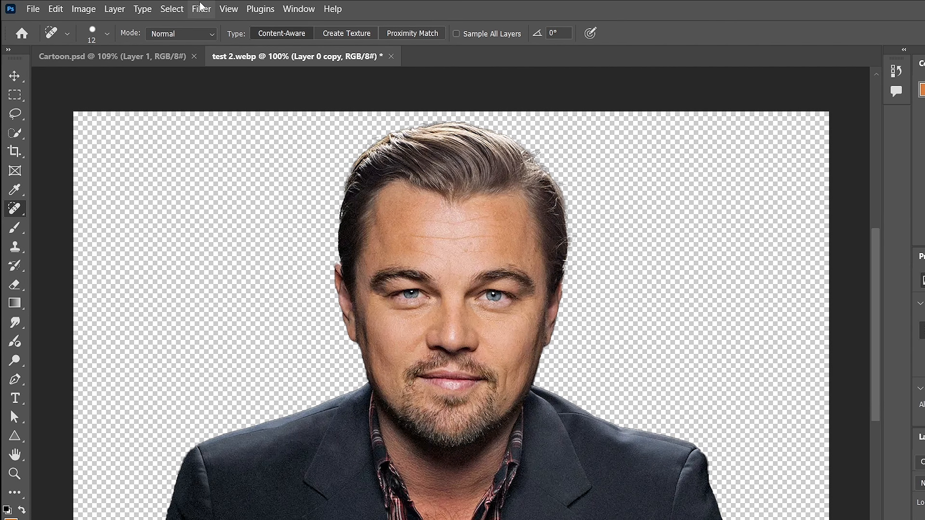
left_click(166, 7)
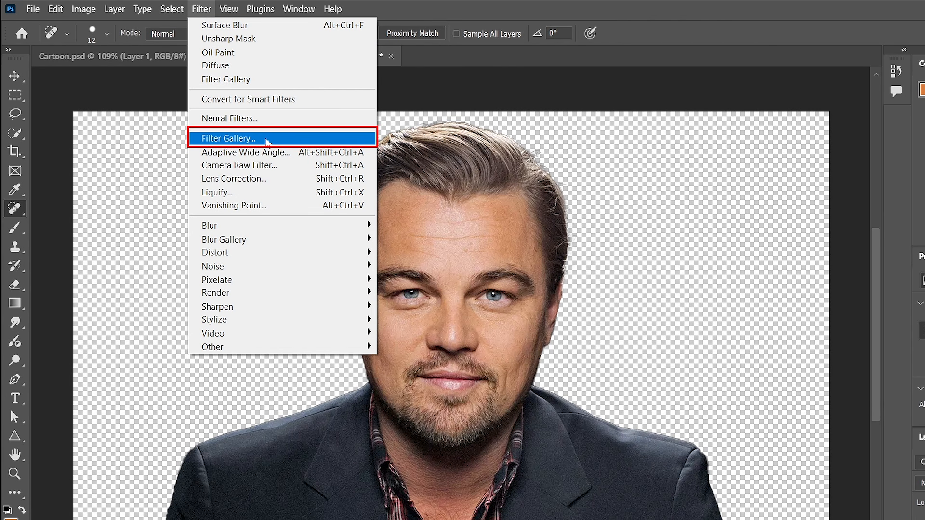
left_click(267, 140)
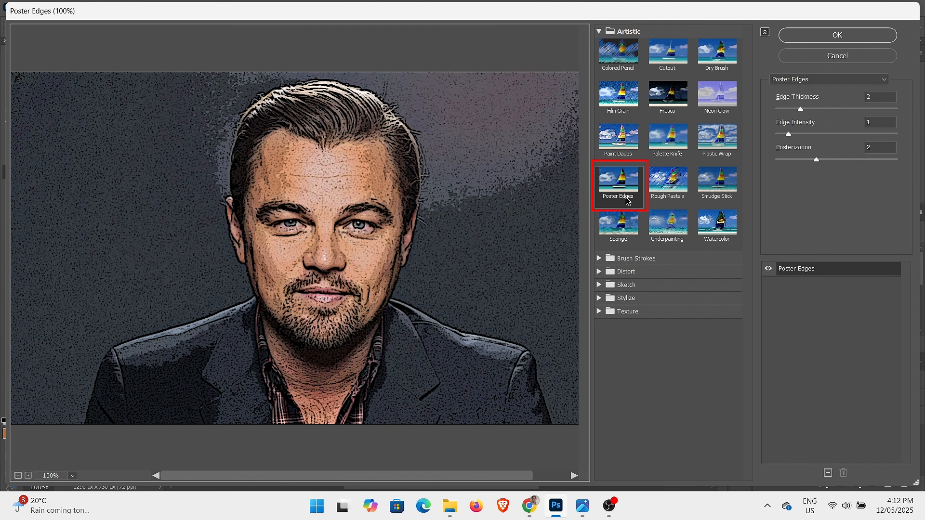
left_click(876, 96)
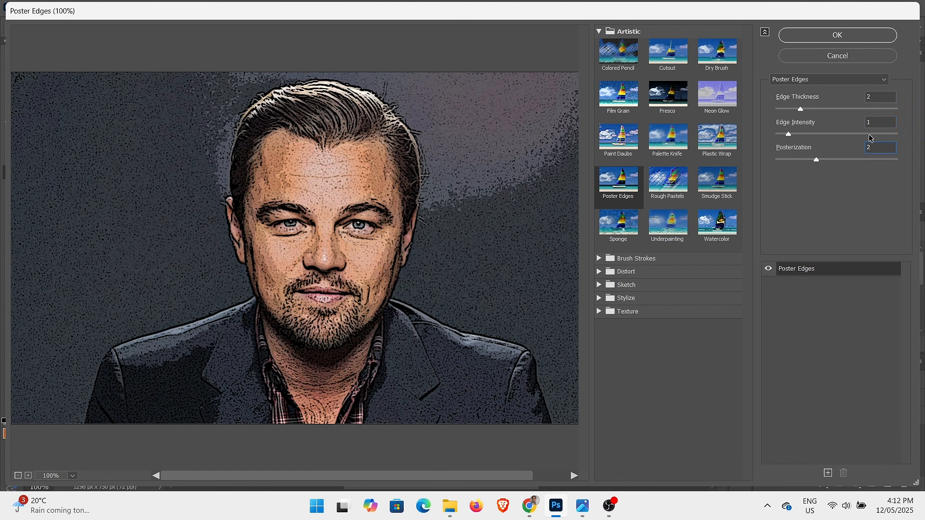
left_click(852, 35)
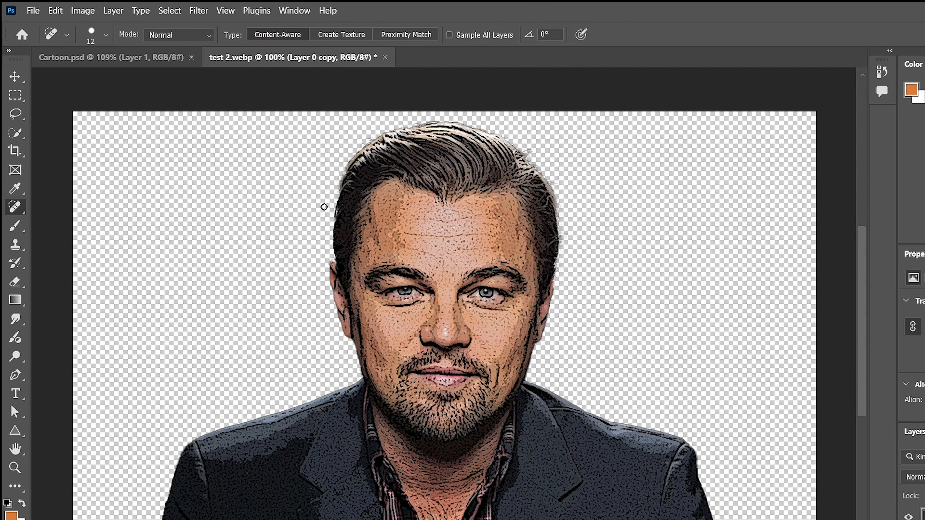
Apply the Diffuse filter in Anisotropic mode to the duplicated layer.
left_click(199, 11)
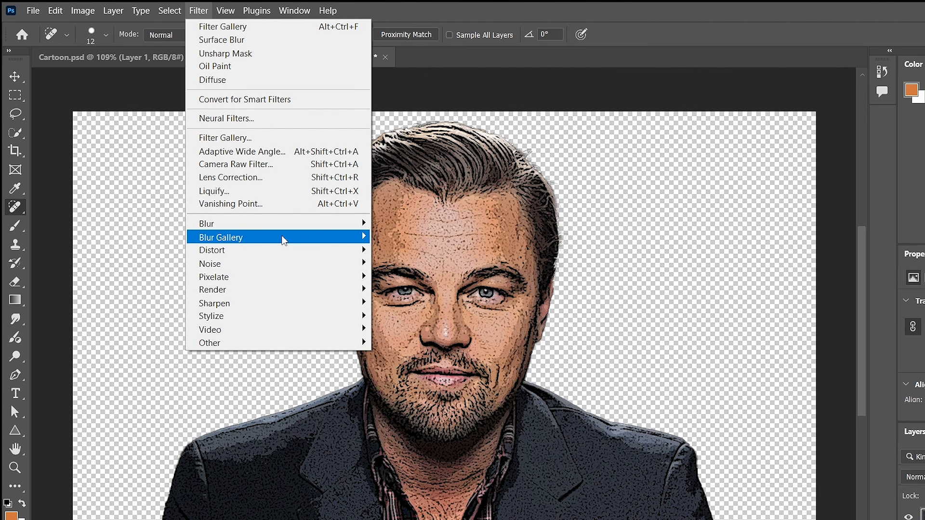
mouse_move(283, 316)
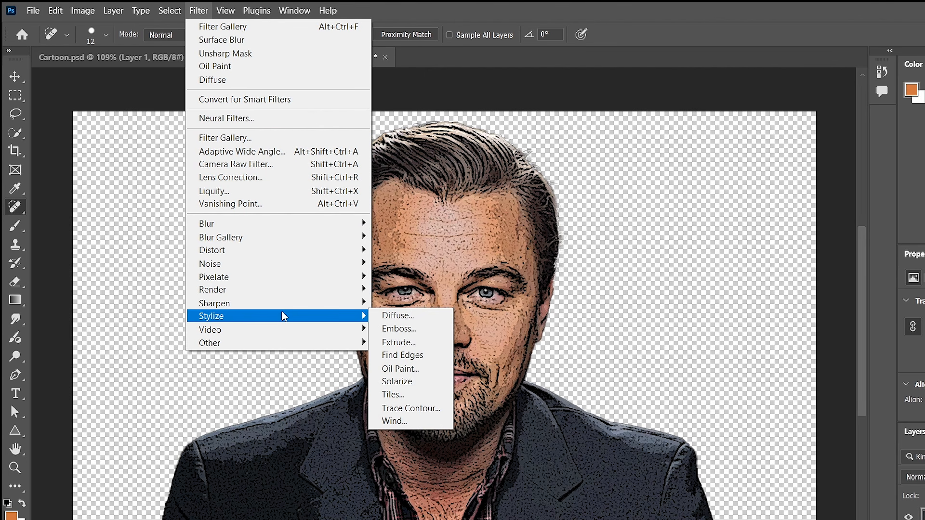
left_click(383, 317)
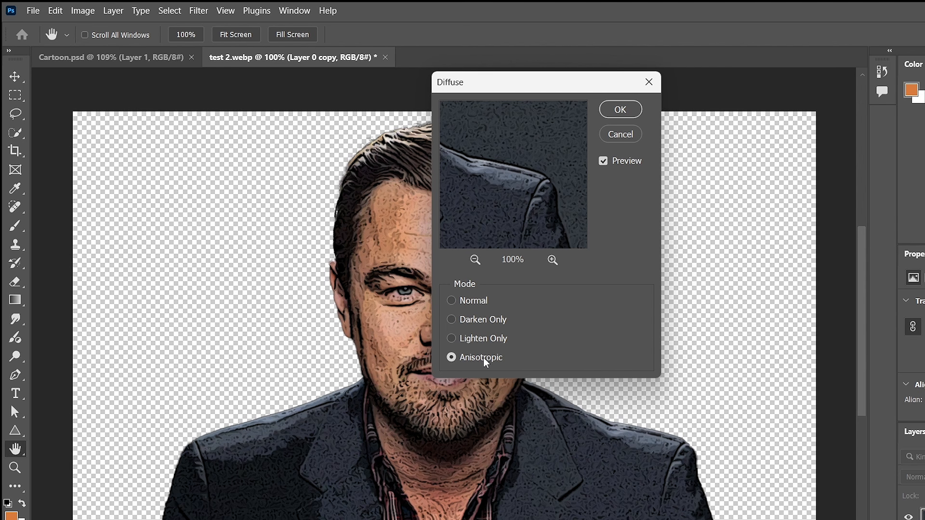
left_click(620, 113)
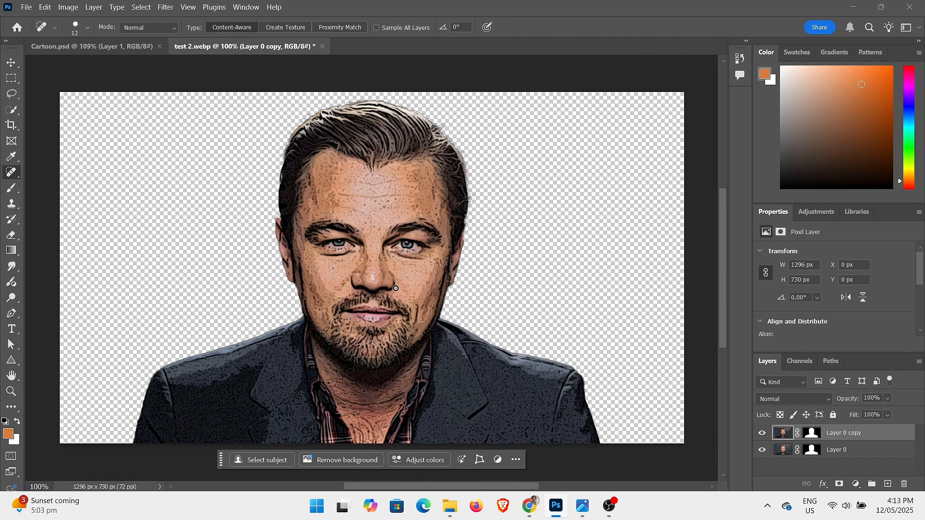
Apply the Oil Paint filter with Stylization 3.0, Cleanliness 10.0, Scale 0.1, Bristle Detail 0.0, and Lighting on at angle -60, shine 1.3.
left_click(170, 8)
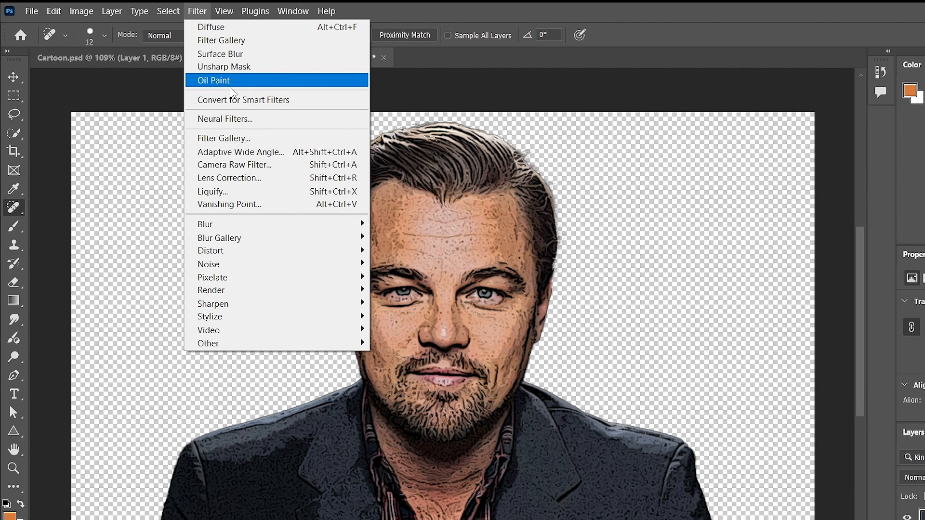
mouse_move(304, 319)
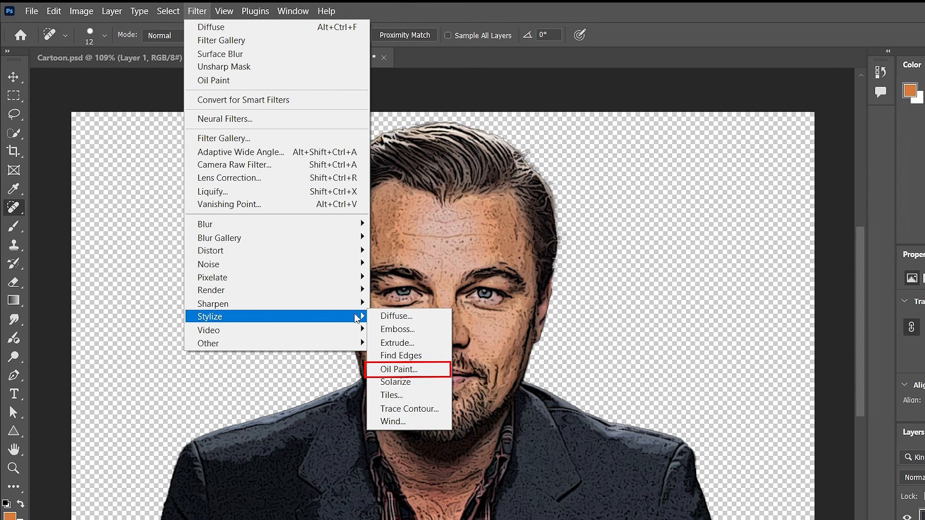
left_click(419, 369)
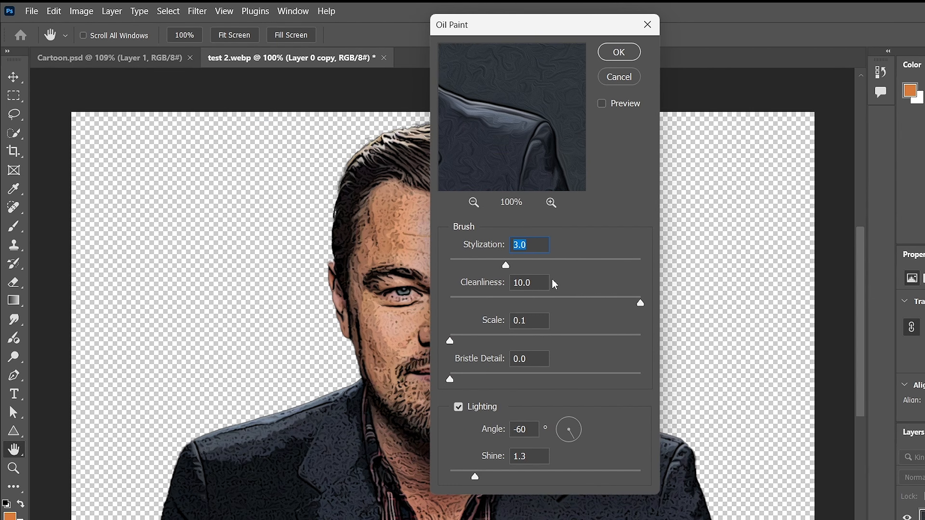
left_click(521, 246)
left_click(535, 283)
left_click(543, 326)
left_click(535, 359)
left_click(619, 52)
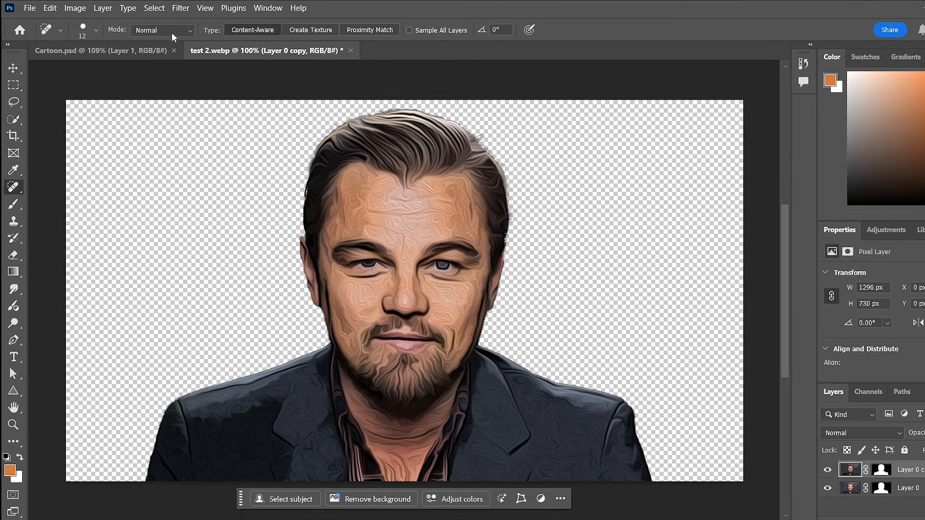
Sharpen the duplicated layer using Unsharp Mask with Amount 150%, Radius 5.0 pixels and Threshold 5 levels.
left_click(166, 7)
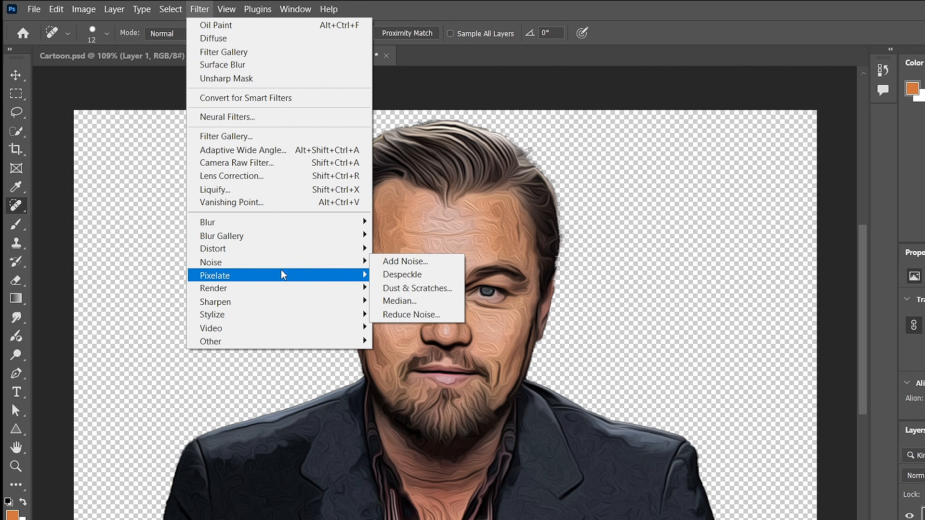
mouse_move(287, 282)
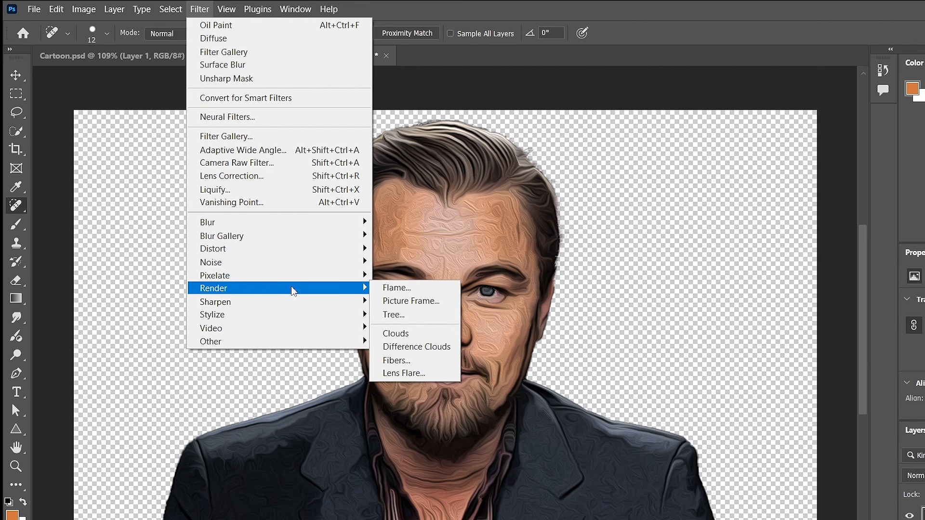
mouse_move(295, 301)
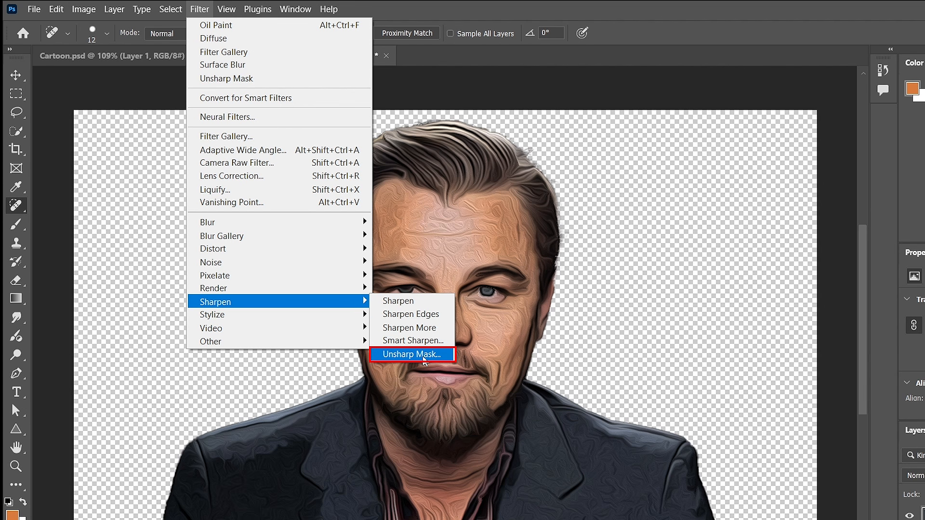
left_click(423, 355)
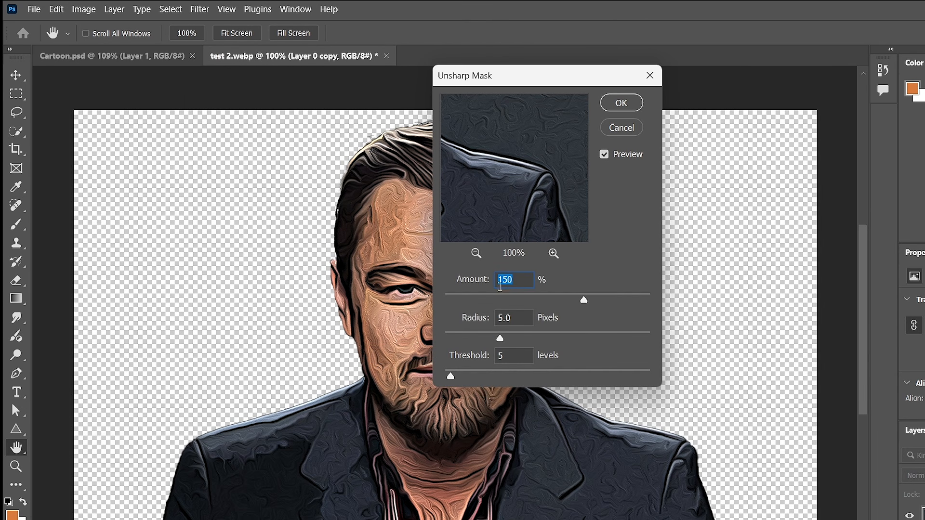
left_click(516, 282)
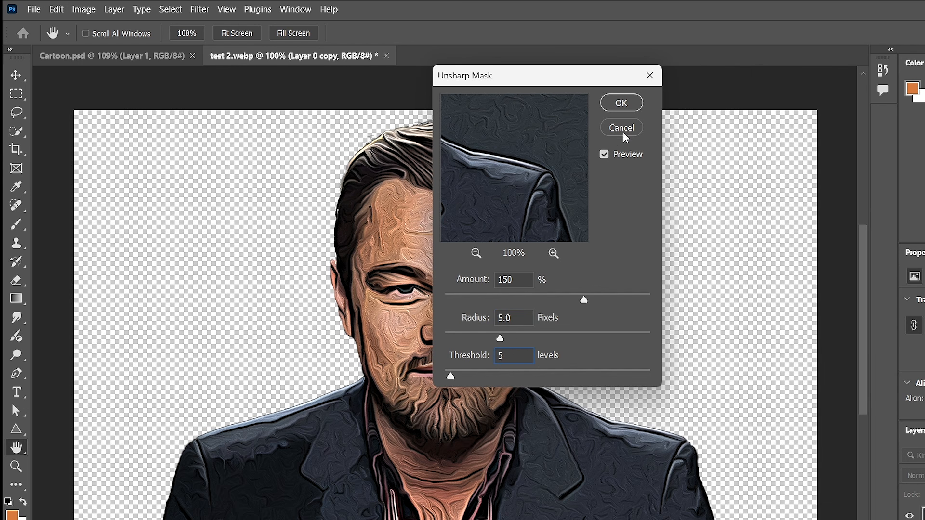
left_click(622, 102)
Set the duplicated layer's blend mode to Overlay.
key("j")
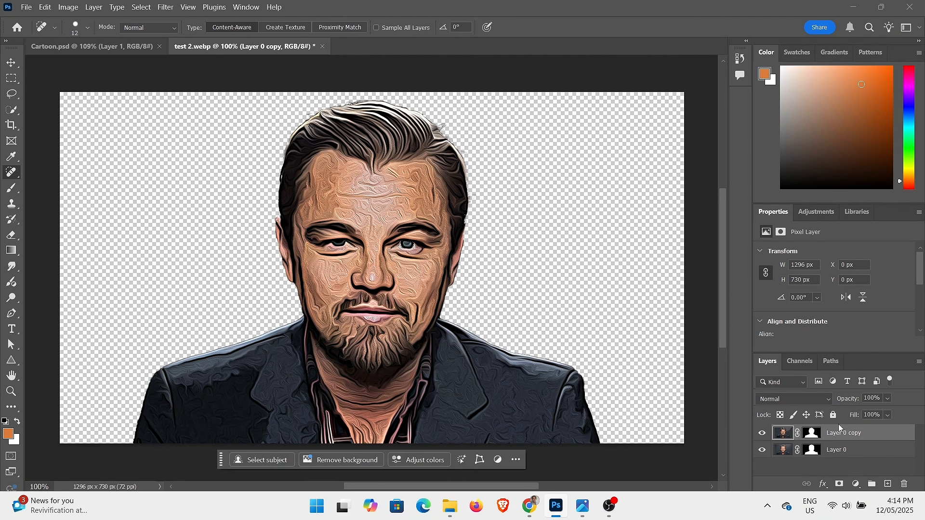
left_click(814, 398)
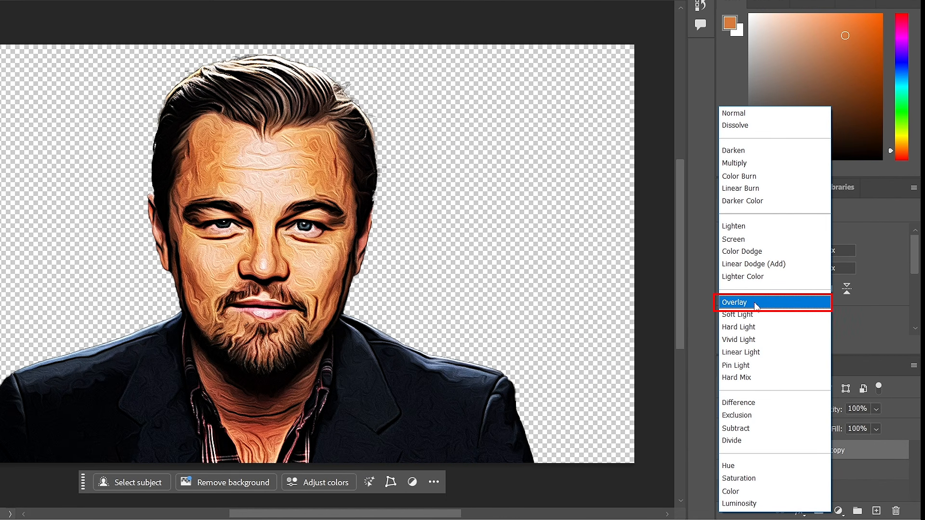
left_click(757, 303)
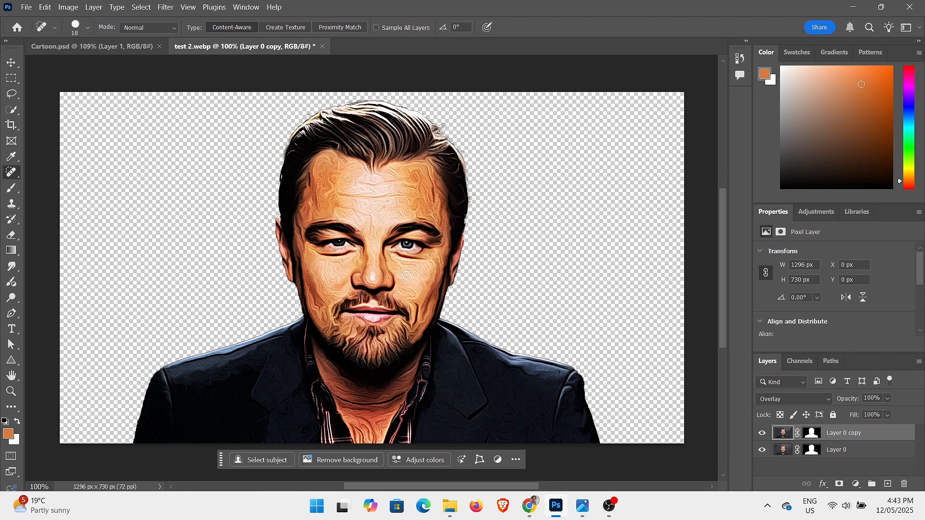
Compare the portrait in test 2.webp with the cartoon version in Cartoon.psd, examining how smooth the skin looks.
left_click(106, 49)
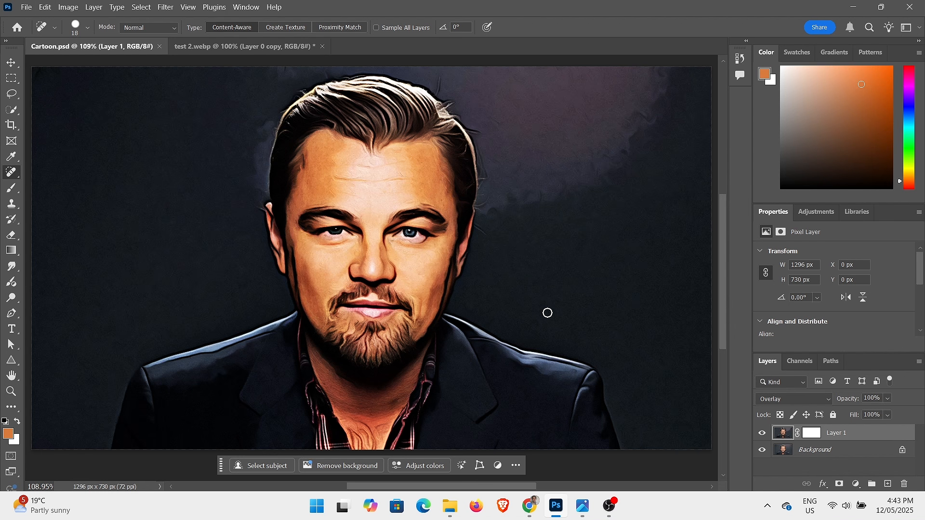
left_click(208, 48)
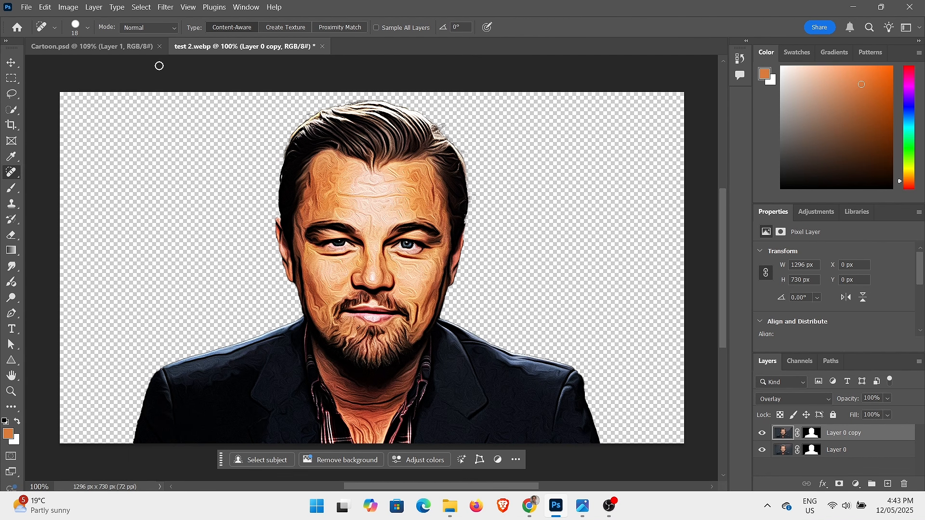
left_click(106, 52)
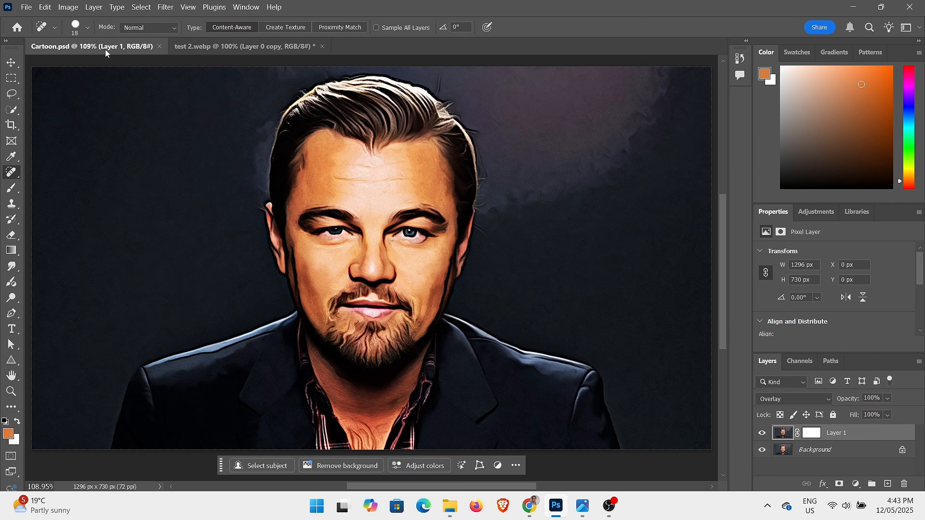
left_click(243, 45)
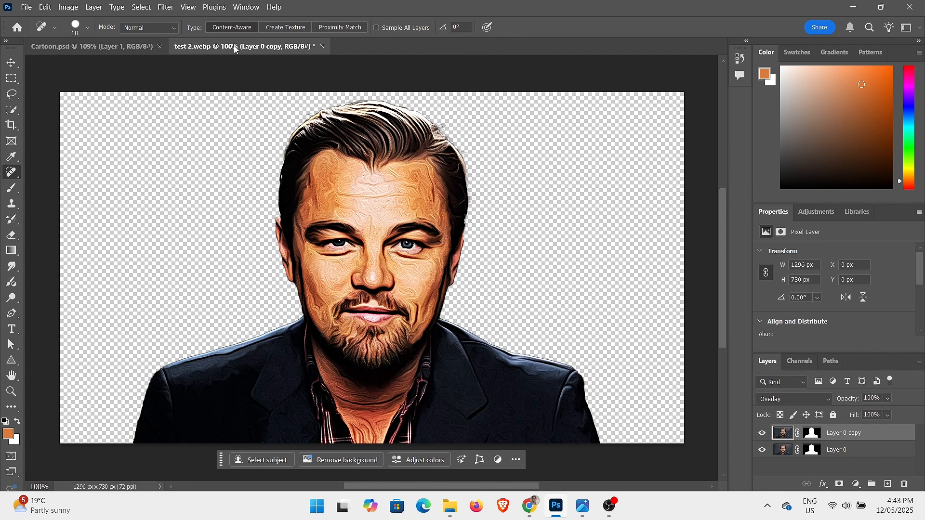
Smooth the duplicated layer in test 2.webp using Surface Blur with Radius 5 pixels and Threshold 35 levels.
left_click(165, 7)
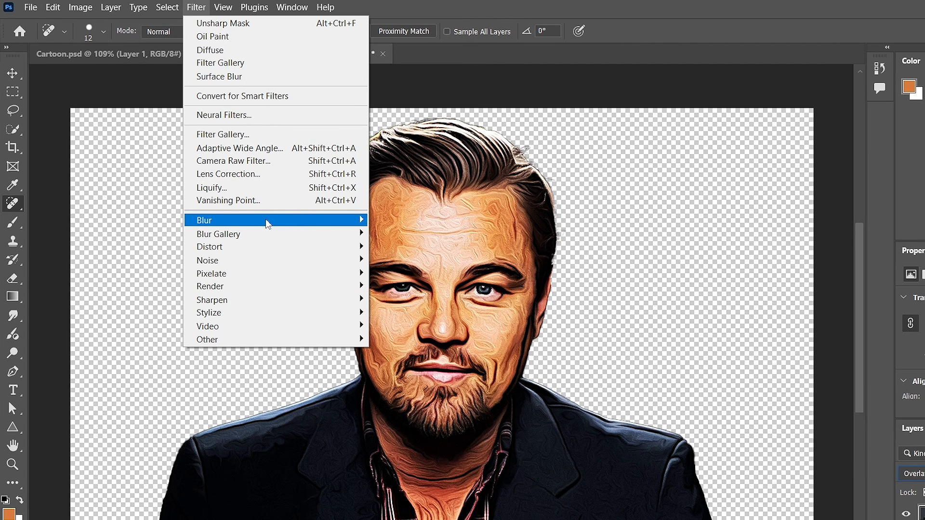
mouse_move(289, 221)
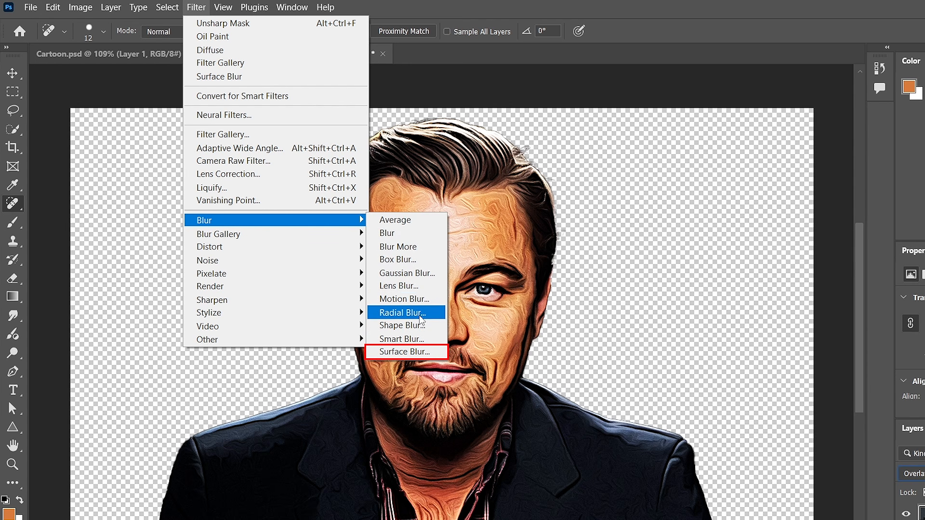
left_click(429, 357)
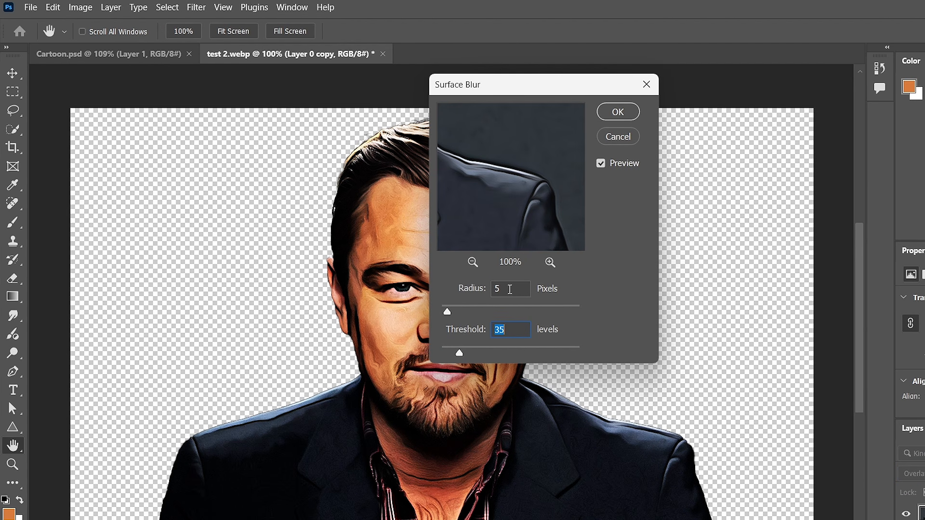
left_click(510, 289)
left_click(618, 112)
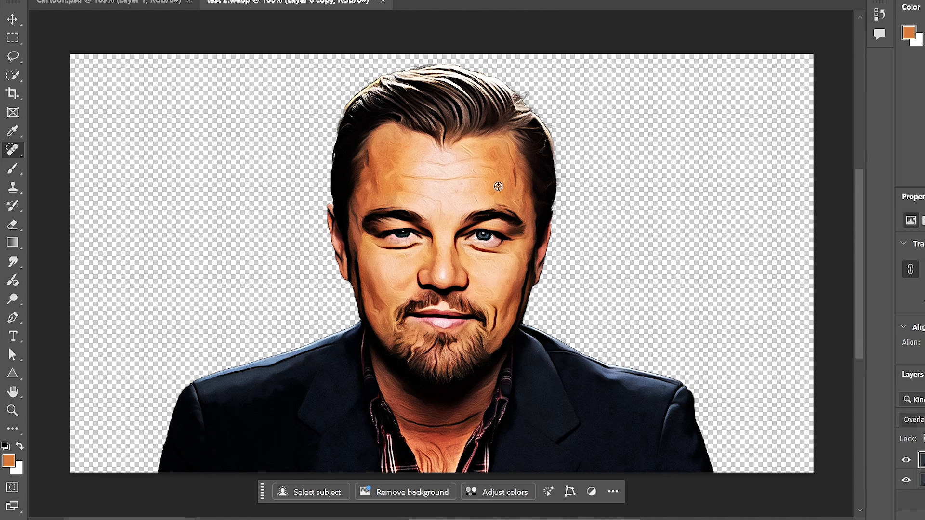
Heal the wrinkles across the forehead on the duplicated layer with the Spot Healing Brush, adjusting the brush size to suit.
left_click(498, 187, "alt")
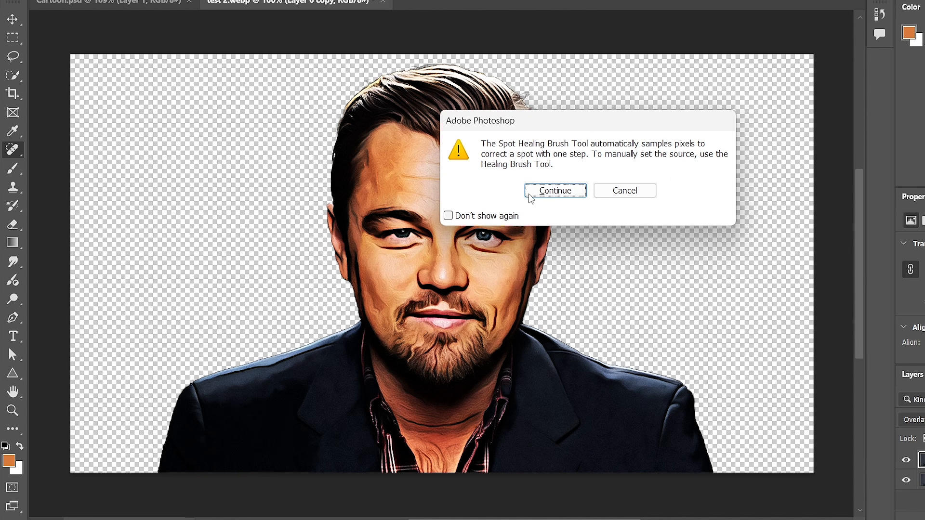
left_click(554, 191)
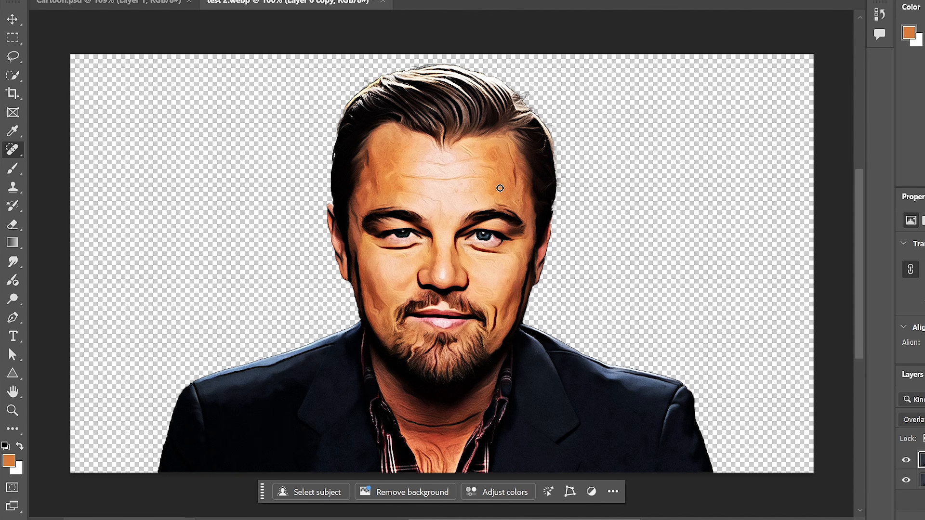
right_click(501, 188, "alt")
mouse_move(386, 179)
left_mouse_down()
mouse_move(398, 151)
mouse_move(389, 145)
mouse_move(391, 159)
mouse_move(384, 142)
mouse_move(398, 139)
mouse_move(395, 157)
left_mouse_up()
mouse_move(377, 189)
left_mouse_down()
mouse_move(375, 196)
mouse_move(378, 175)
mouse_move(377, 184)
left_mouse_up()
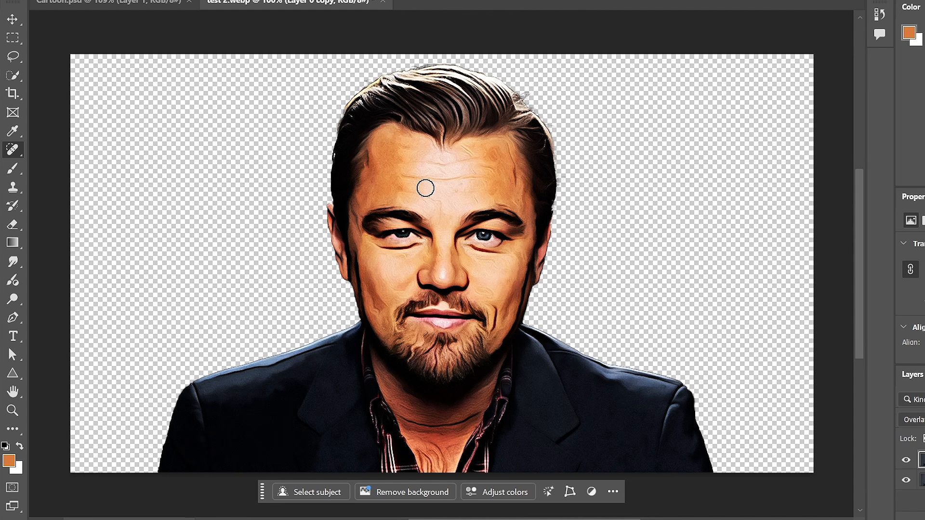
mouse_move(443, 202)
left_mouse_down()
mouse_move(401, 192)
mouse_move(430, 201)
mouse_move(492, 193)
left_mouse_up()
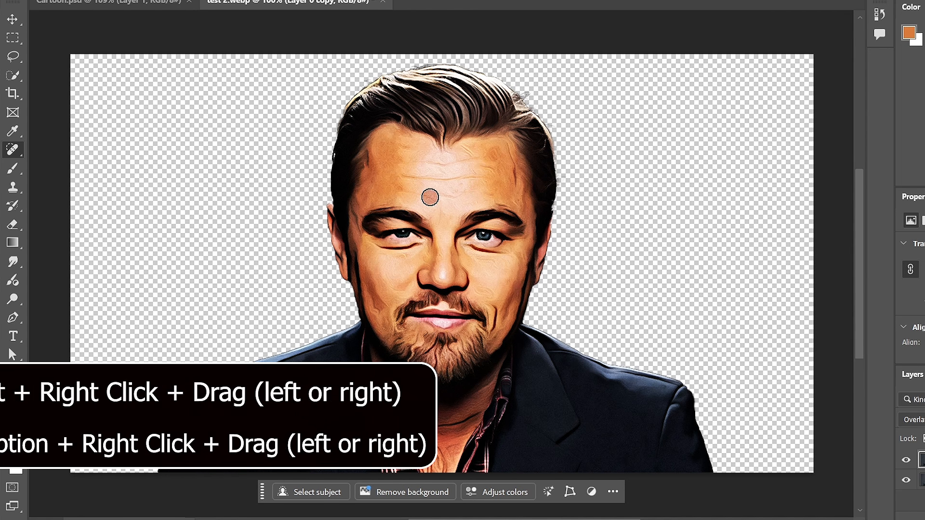
left_click_drag(429, 195, 395, 189)
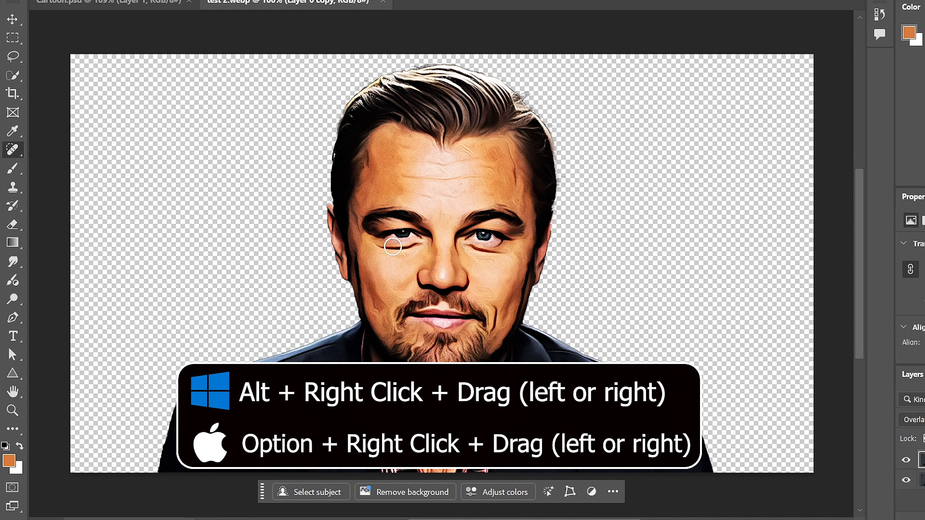
Heal the lines on both cheeks and beside the mouth with the Spot Healing Brush.
mouse_move(377, 297)
left_mouse_down()
mouse_move(376, 306)
mouse_move(383, 291)
mouse_move(378, 313)
mouse_move(369, 309)
mouse_move(383, 327)
mouse_move(380, 269)
mouse_move(398, 292)
mouse_move(399, 275)
left_mouse_up()
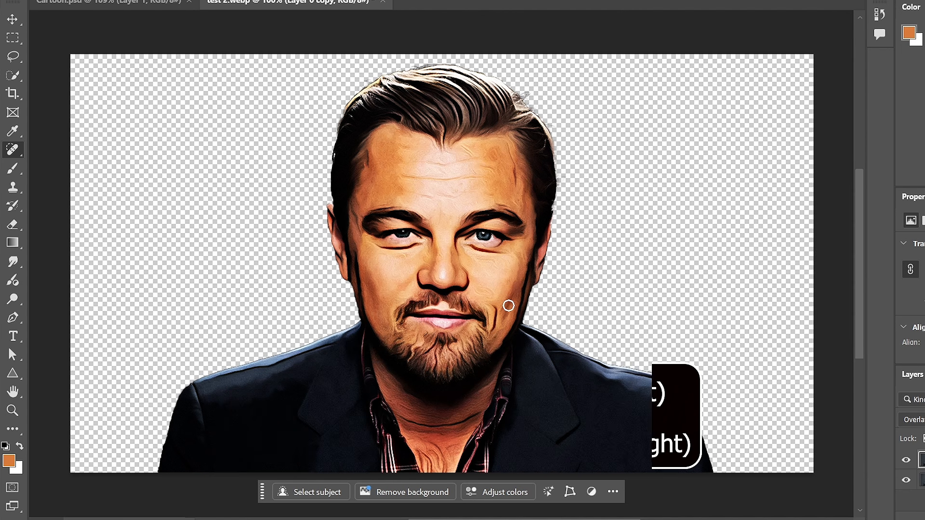
left_click_drag(503, 321, 517, 281)
mouse_move(496, 332)
left_mouse_down()
mouse_move(499, 308)
mouse_move(507, 308)
left_mouse_up()
left_click_drag(506, 265, 489, 277)
left_click_drag(406, 268, 390, 270)
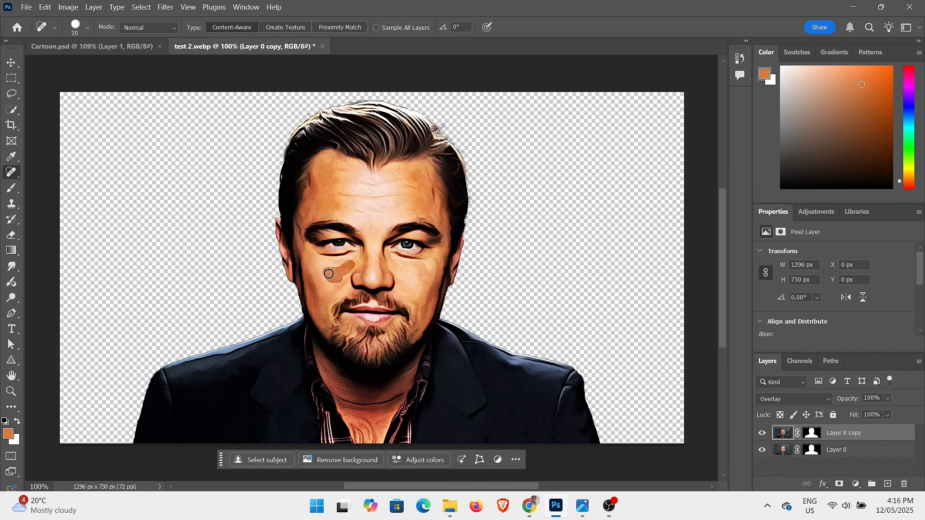
left_click_drag(330, 273, 328, 273)
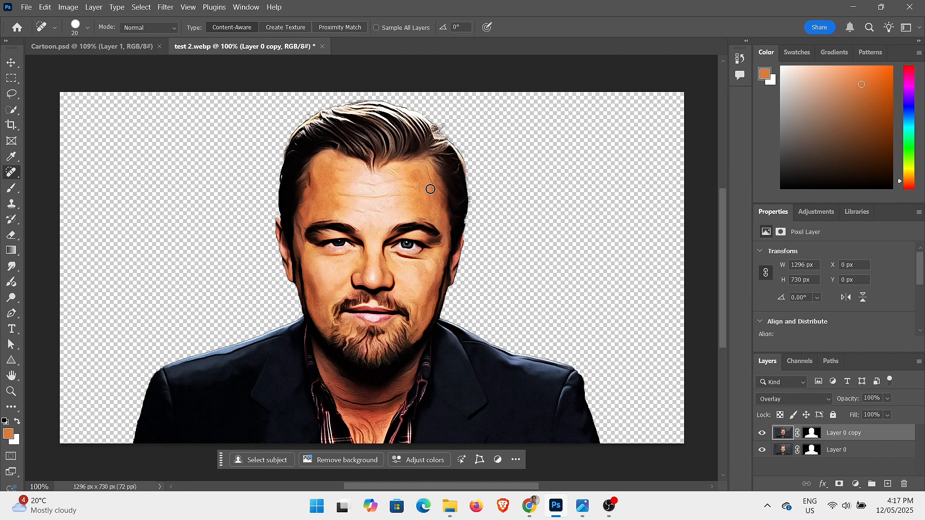
Heal the temple and cheek on the image's right side, using a 33 px Spot Healing Brush for the cheek.
mouse_move(429, 186)
left_mouse_down()
mouse_move(407, 182)
mouse_move(404, 171)
mouse_move(418, 194)
left_mouse_up()
mouse_move(424, 273)
left_mouse_down()
mouse_move(394, 255)
mouse_move(424, 259)
mouse_move(413, 262)
left_mouse_up()
key("bracketleft")
key("bracketleft")
key("bracketleft")
key("bracketleft")
key("bracketright")
key("bracketright")
key("bracketright")
key("bracketright")
key("bracketright")
key("bracketright")
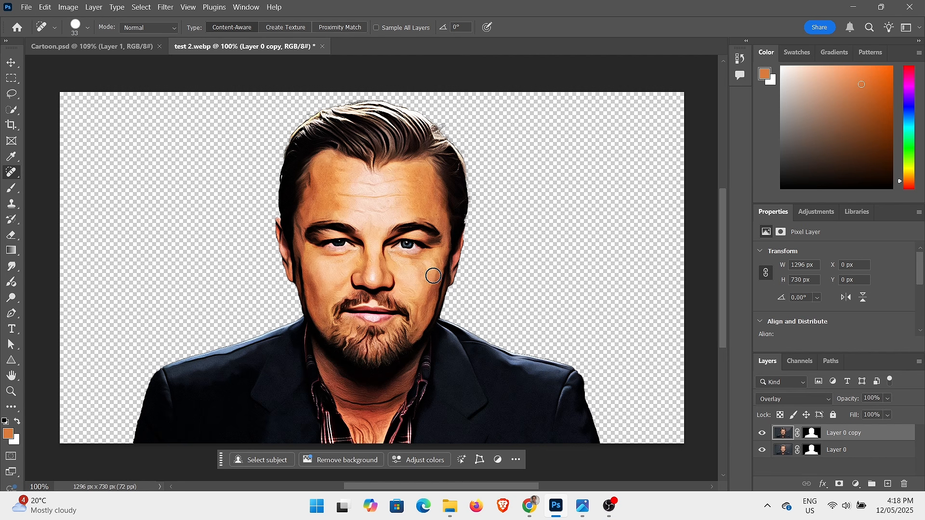
left_click_drag(433, 275, 419, 263)
left_click(414, 269)
Heal the lines above the eyebrows and around the left temple, reducing the Spot Healing Brush to 21 px for the temple edge.
left_click_drag(373, 224, 340, 209)
left_click_drag(385, 214, 394, 215)
left_click_drag(318, 191, 325, 173)
right_click(315, 213, "alt")
left_click(305, 215)
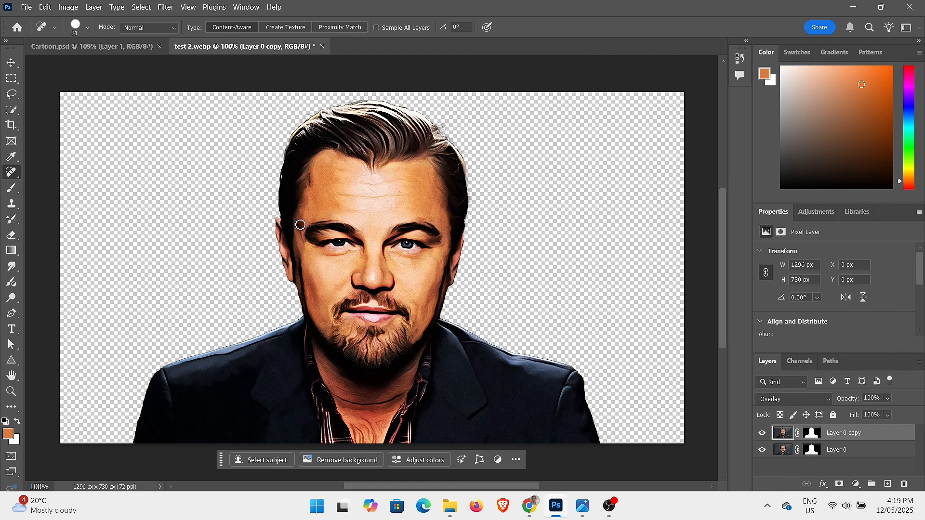
left_click(300, 232)
Heal the remaining lines across the forehead and between the right cheek and nose, resizing the Spot Healing Brush between strokes.
right_click(342, 203, "alt")
left_click_drag(338, 204, 372, 206)
left_click_drag(416, 297, 372, 259)
right_click(392, 206, "alt")
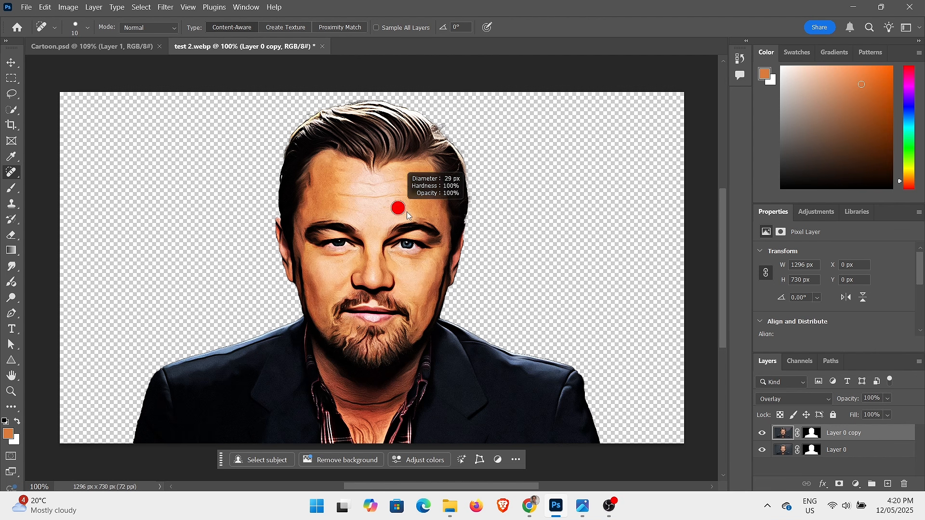
left_click_drag(340, 172, 347, 173)
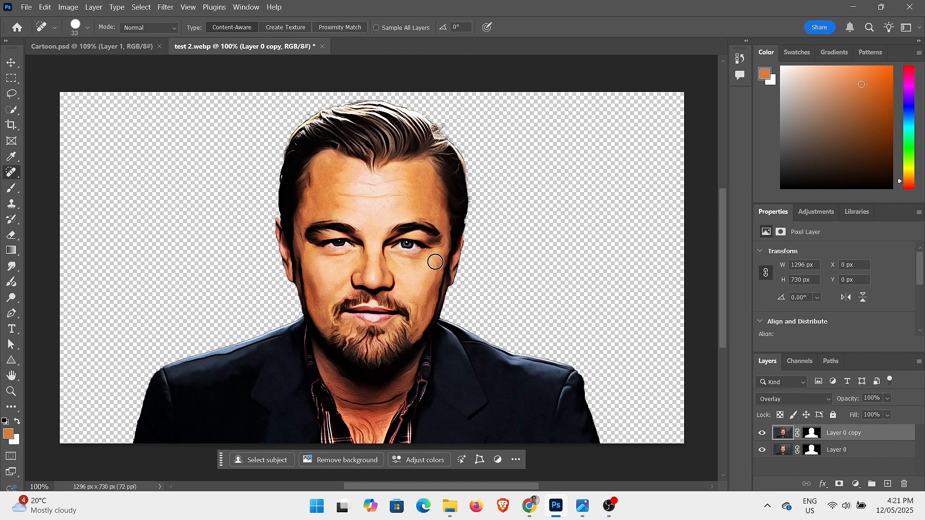
Heal the outer edges of both lower cheeks and the skin near the right ear.
right_click(323, 293, "alt")
left_click_drag(314, 300, 310, 289)
left_click_drag(424, 322, 432, 301)
left_click_drag(439, 264, 439, 265)
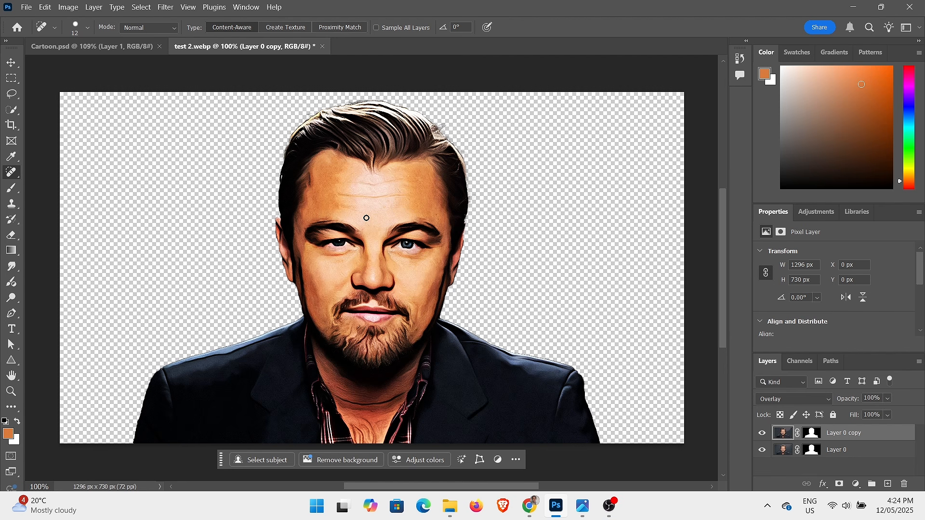
Touch up the left side of the forehead with a 12 px Spot Healing Brush, and the skin beside the mouth.
left_click_drag(335, 172, 337, 175)
left_click_drag(325, 206, 331, 206)
left_click_drag(329, 205, 336, 168)
right_click(395, 319, "alt")
left_click_drag(395, 319, 386, 319, "alt")
Try healing the neck creases with the Spot Healing Brush, and undo those strokes.
mouse_move(401, 388)
left_mouse_down()
mouse_move(342, 397)
mouse_move(337, 388)
mouse_move(351, 406)
left_mouse_up()
mouse_move(390, 401)
left_mouse_down()
mouse_move(351, 409)
mouse_move(389, 401)
mouse_move(386, 409)
mouse_move(356, 407)
mouse_move(358, 397)
mouse_move(407, 387)
left_mouse_up()
mouse_move(407, 382)
left_mouse_down()
mouse_move(370, 404)
mouse_move(384, 407)
mouse_move(355, 406)
mouse_move(401, 392)
mouse_move(374, 404)
left_mouse_up()
key("ctrl+z")
key("ctrl+z")
key("ctrl+z")
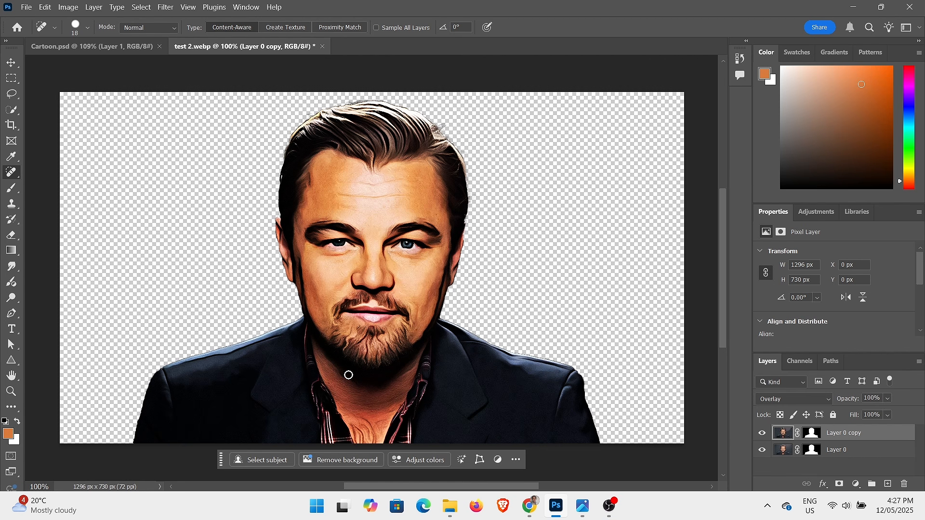
Compare the retouched portrait with Cartoon.psd and with the original test 2.webp photo in the image viewer.
left_click(92, 46)
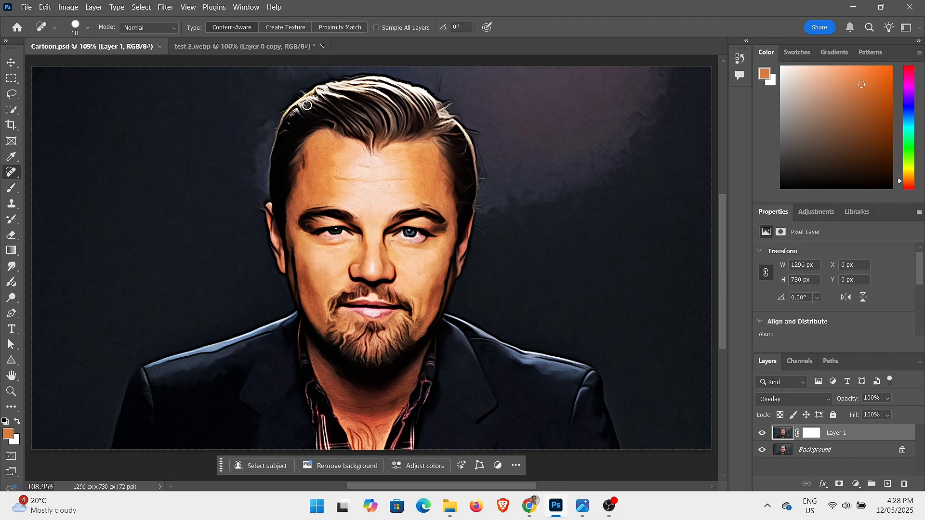
left_click(250, 44)
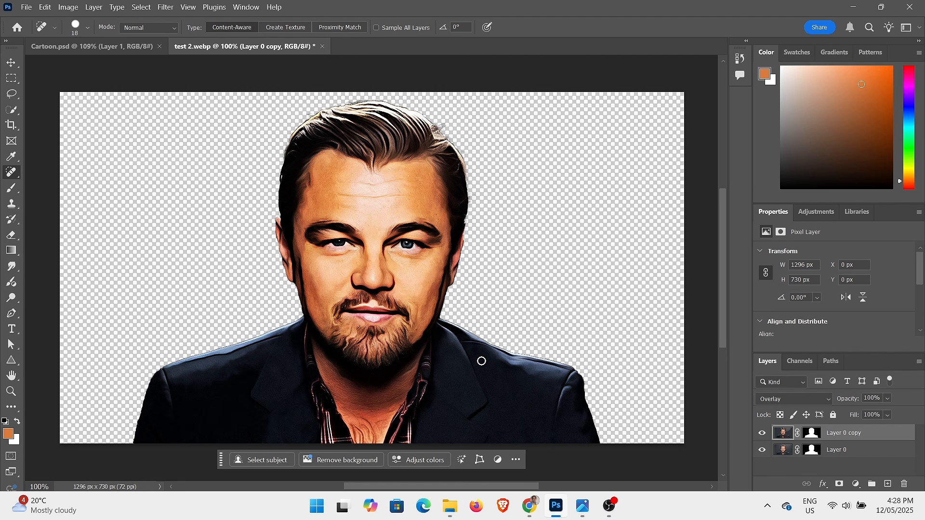
left_click(583, 506)
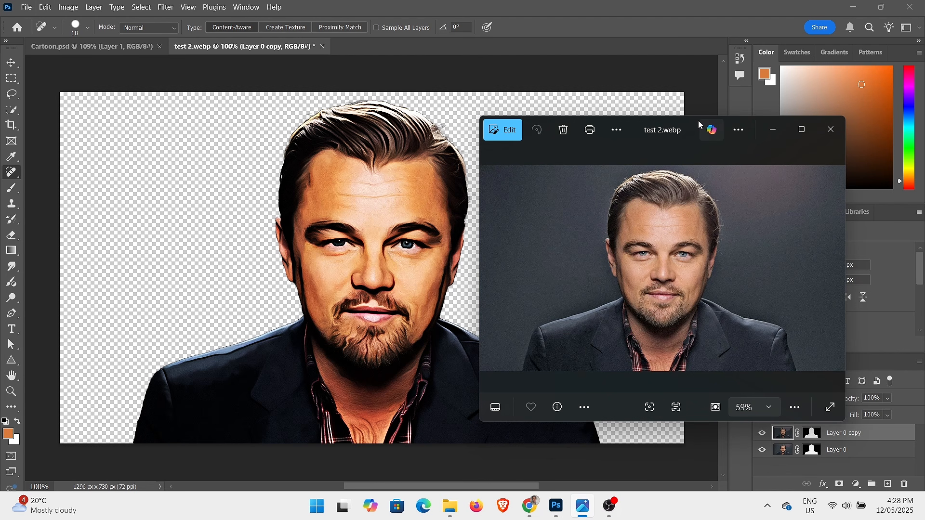
mouse_move(696, 118)
left_mouse_down()
mouse_move(682, 106)
mouse_move(696, 88)
mouse_move(696, 102)
left_mouse_up()
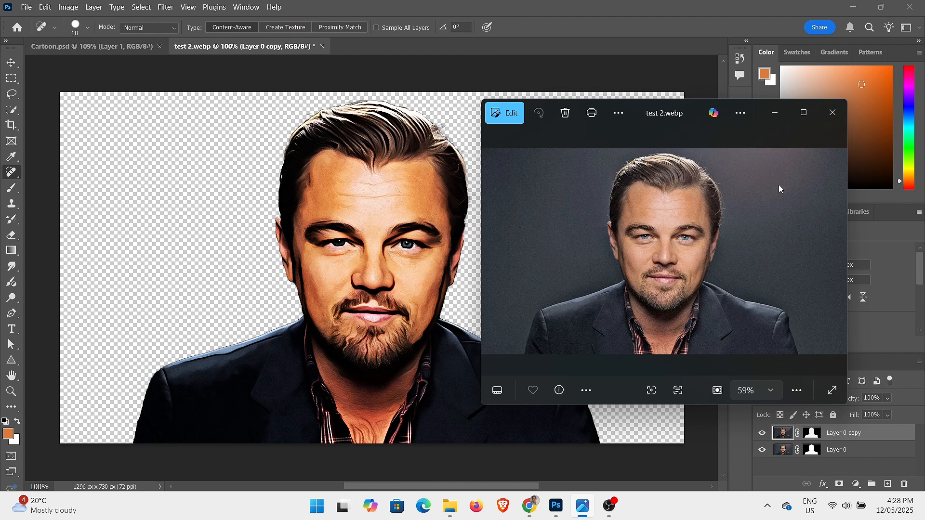
left_click(774, 116)
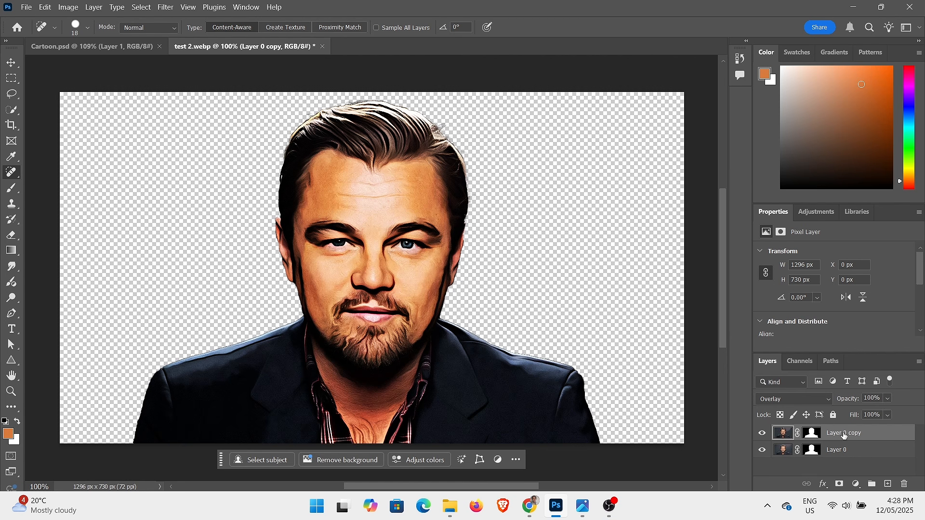
Add a Color Lookup adjustment layer above the duplicated layer and set its 3DLUT file to Crisp_Warm.look.
right_click(870, 434)
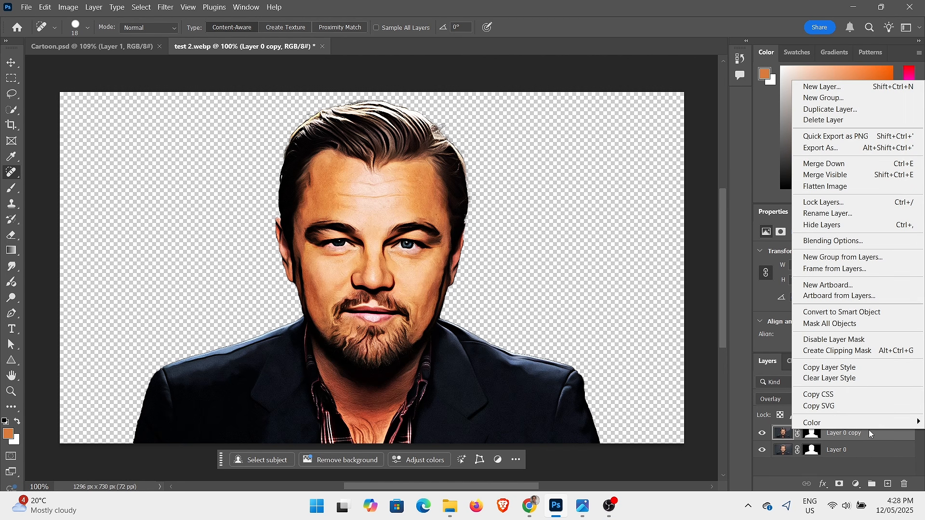
left_click(869, 431)
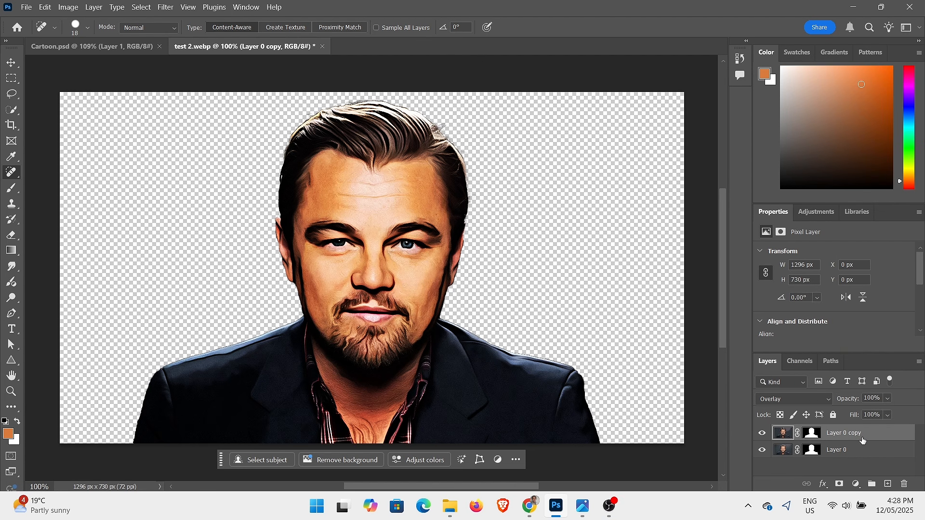
left_click(856, 486)
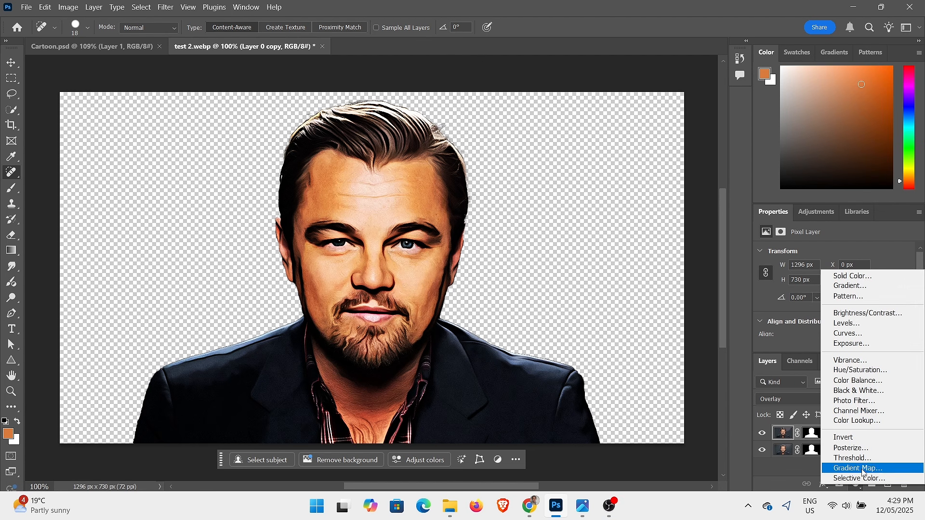
left_click(868, 422)
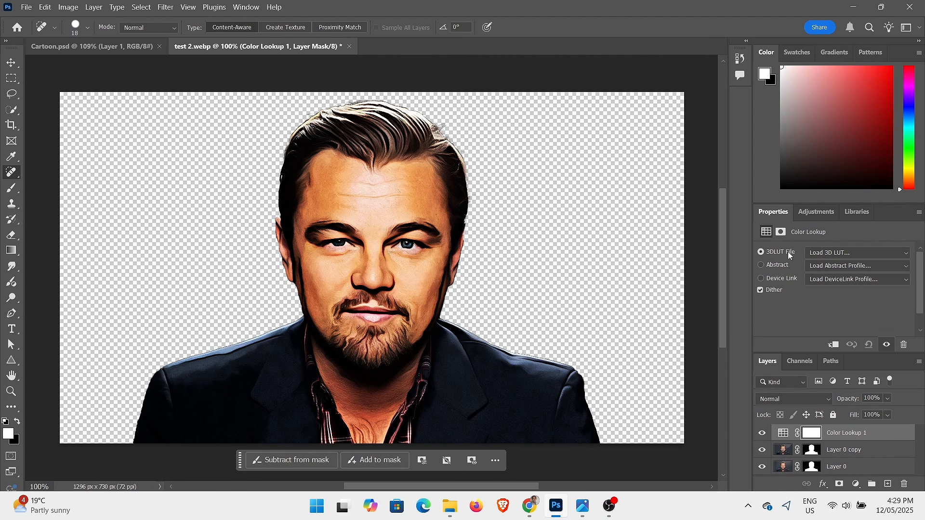
left_click(841, 253)
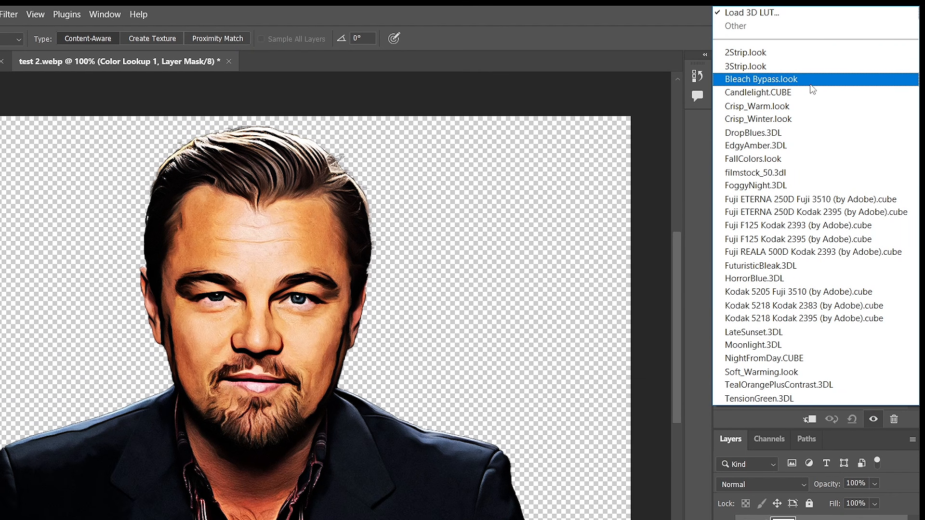
left_click(795, 107)
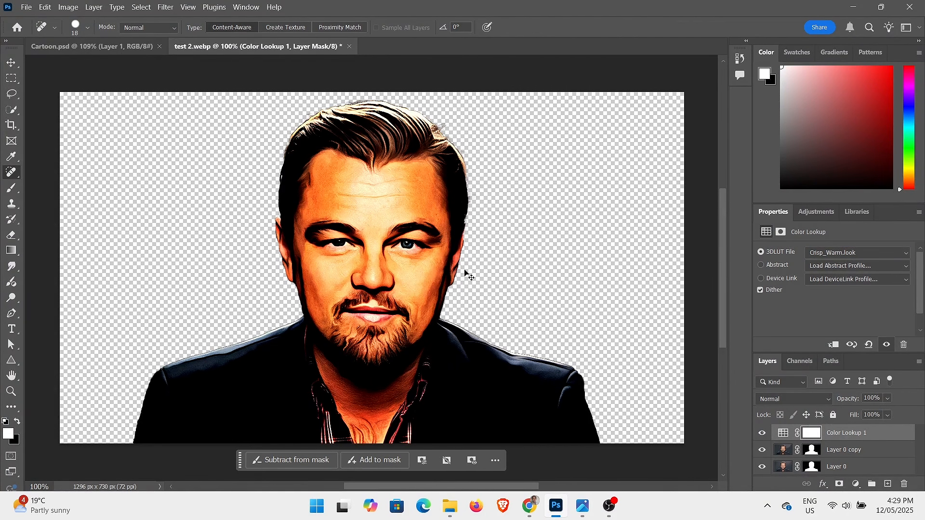
Compare the portrait with and without the Crisp_Warm.look color lookup, and against the cartoon version in Cartoon.psd.
key("ctrl+z")
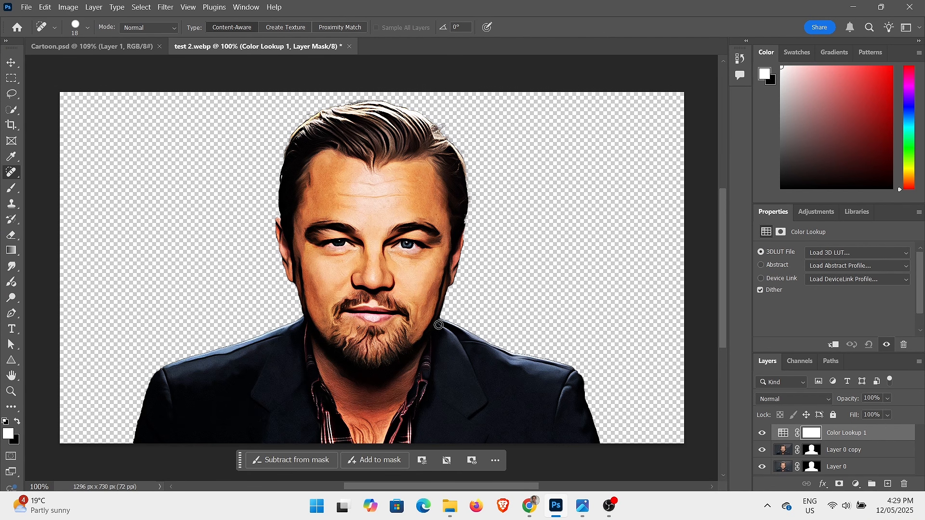
key("ctrl+shift+z")
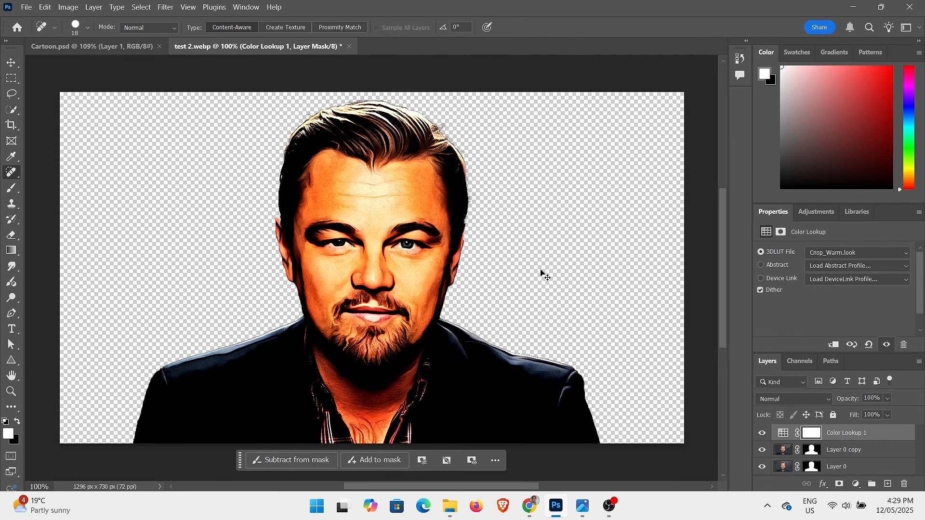
left_click(115, 48)
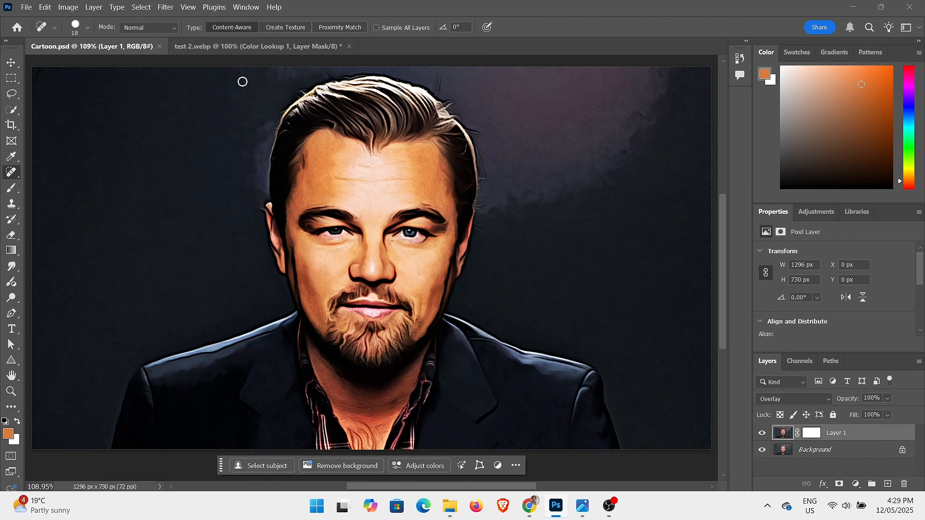
left_click(264, 47)
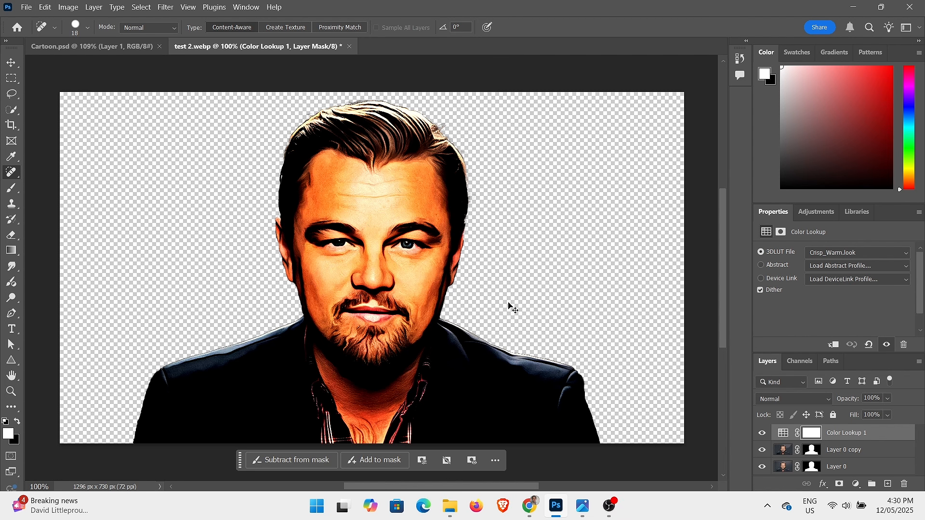
key("ctrl+z")
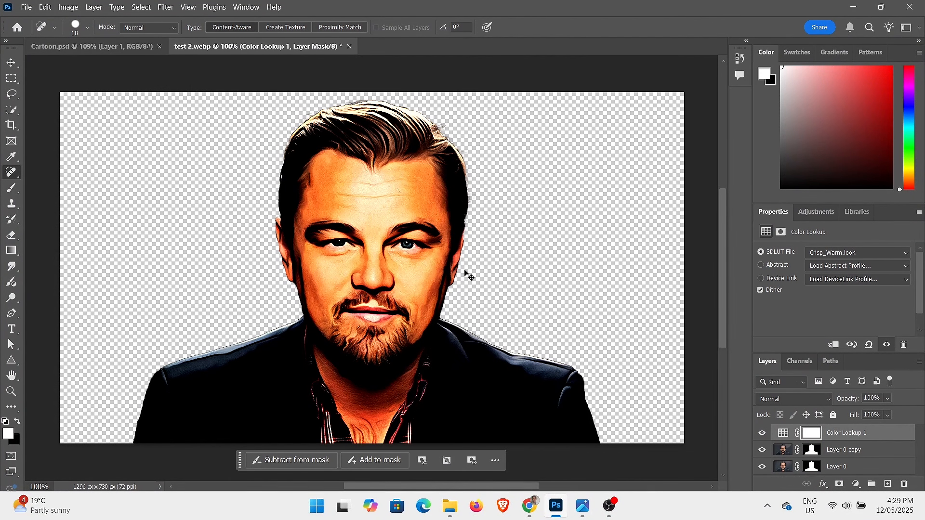
key("ctrl+z")
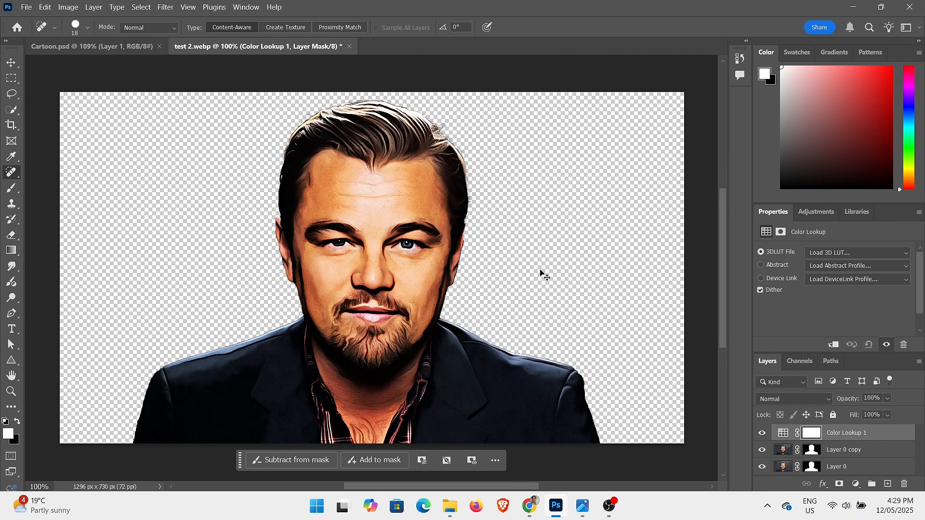
key("ctrl+shift+z")
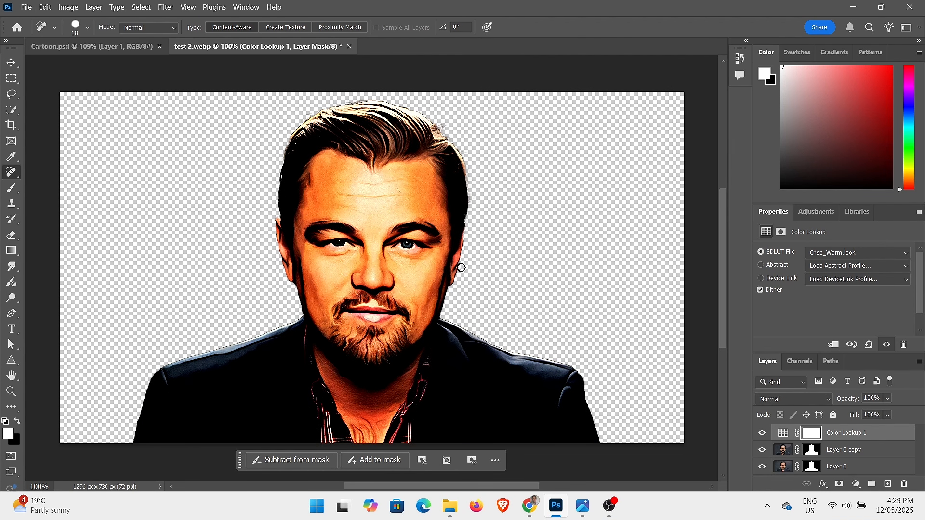
left_click(114, 50)
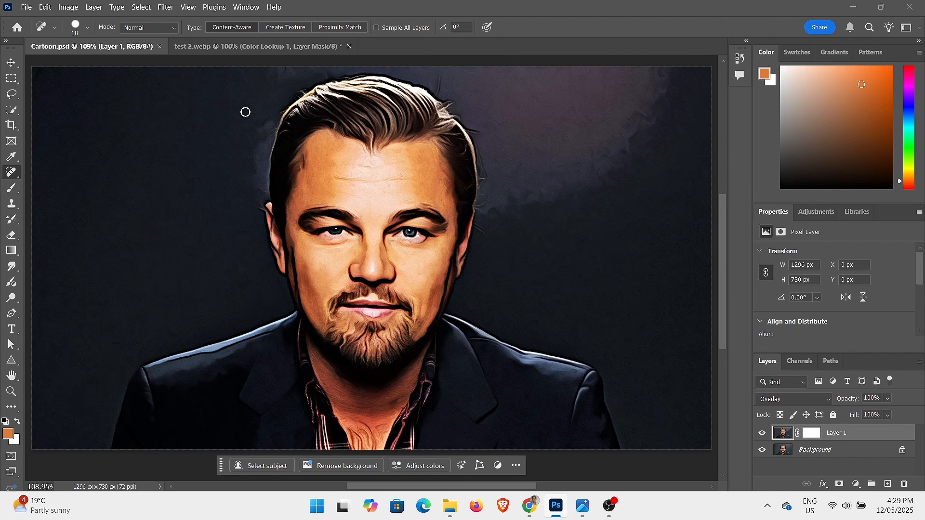
left_click(262, 48)
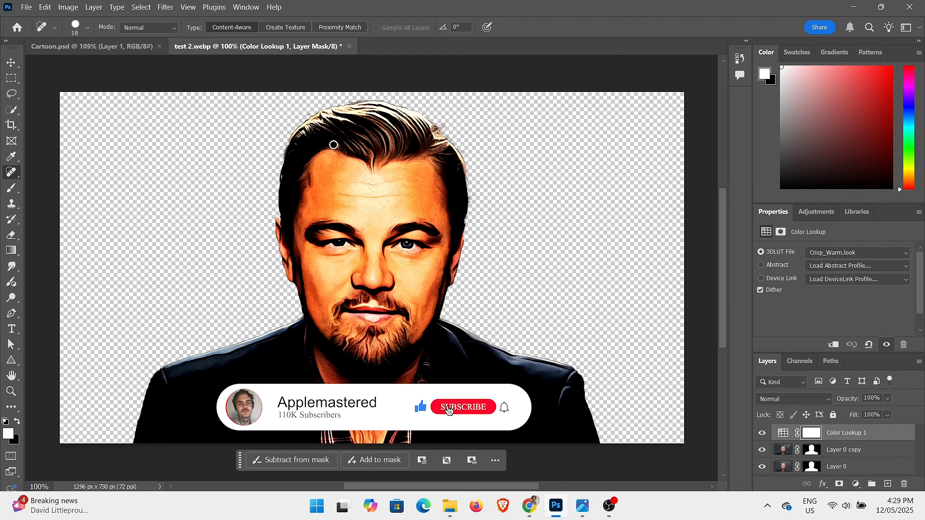